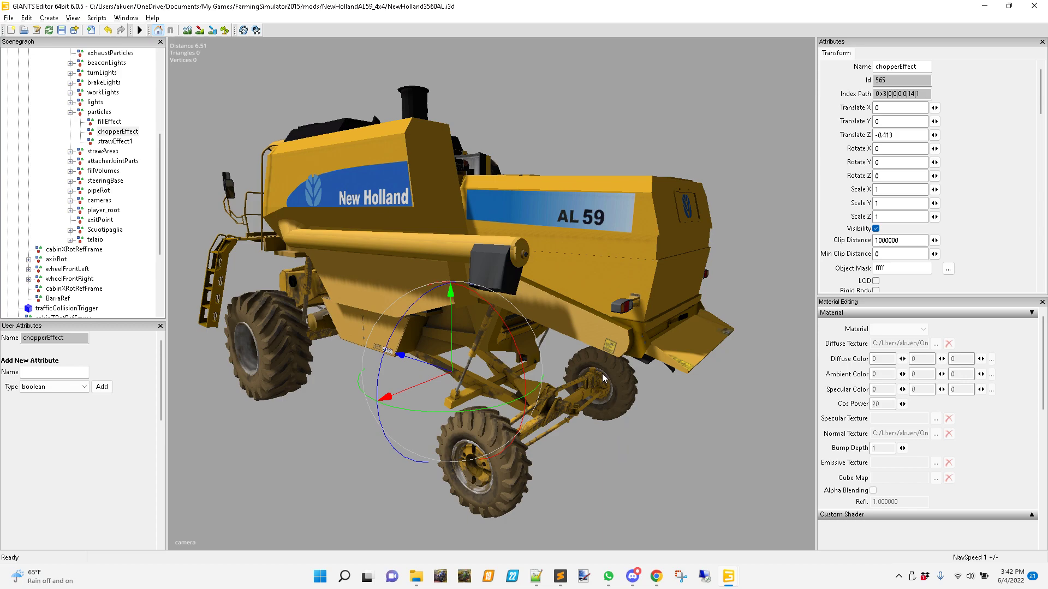
Examine the chopperEffect node's placement beneath the rear of the combine from several angles.
{"action": "middle_click_drag", "start_coordinate": [602, 379], "coordinate": [454, 256], "text": "alt"}
{"action": "right_click_drag", "start_coordinate": [454, 257], "coordinate": [653, 194], "text": "alt"}
{"action": "middle_click_drag", "start_coordinate": [653, 195], "coordinate": [611, 208], "text": "alt"}
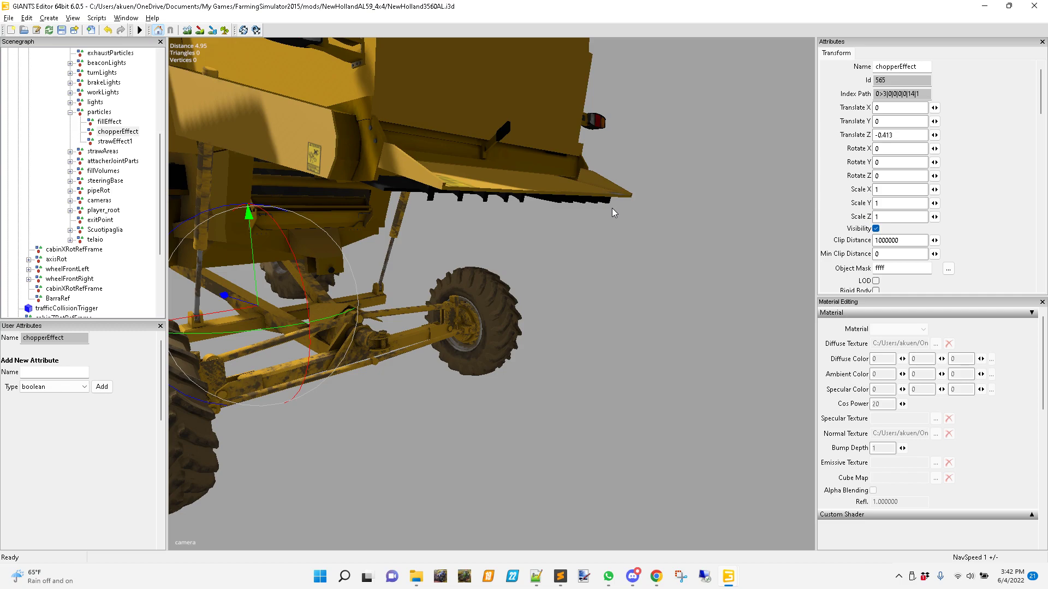
{"action": "left_click_drag", "start_coordinate": [456, 250], "coordinate": [478, 353], "text": "alt"}
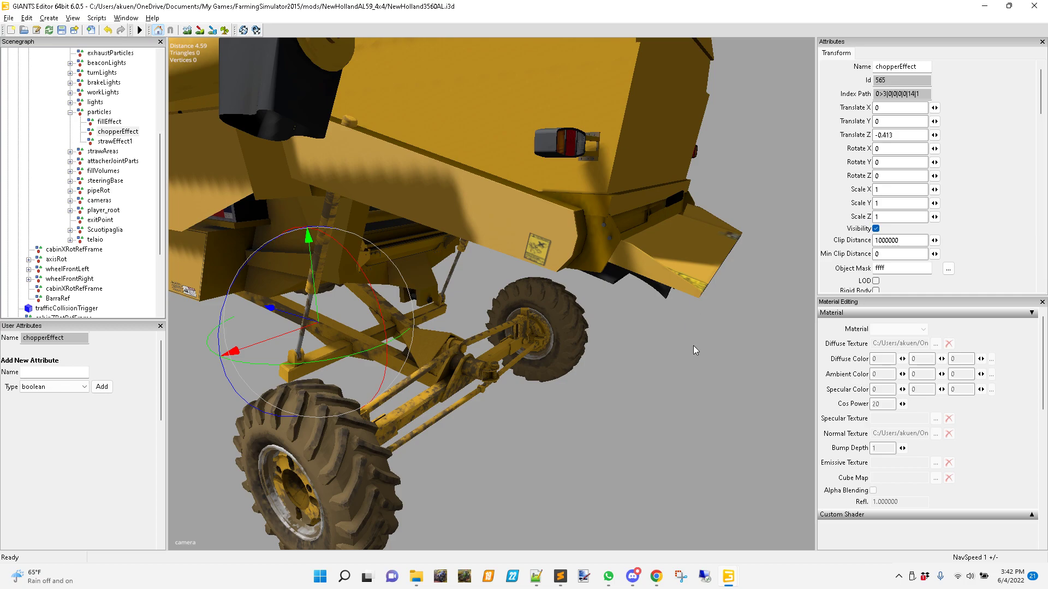
{"action": "right_click_drag", "start_coordinate": [693, 345], "coordinate": [627, 385], "text": "alt"}
{"action": "middle_click_drag", "start_coordinate": [622, 354], "coordinate": [646, 377], "text": "alt"}
{"action": "left_click", "coordinate": [119, 133]}
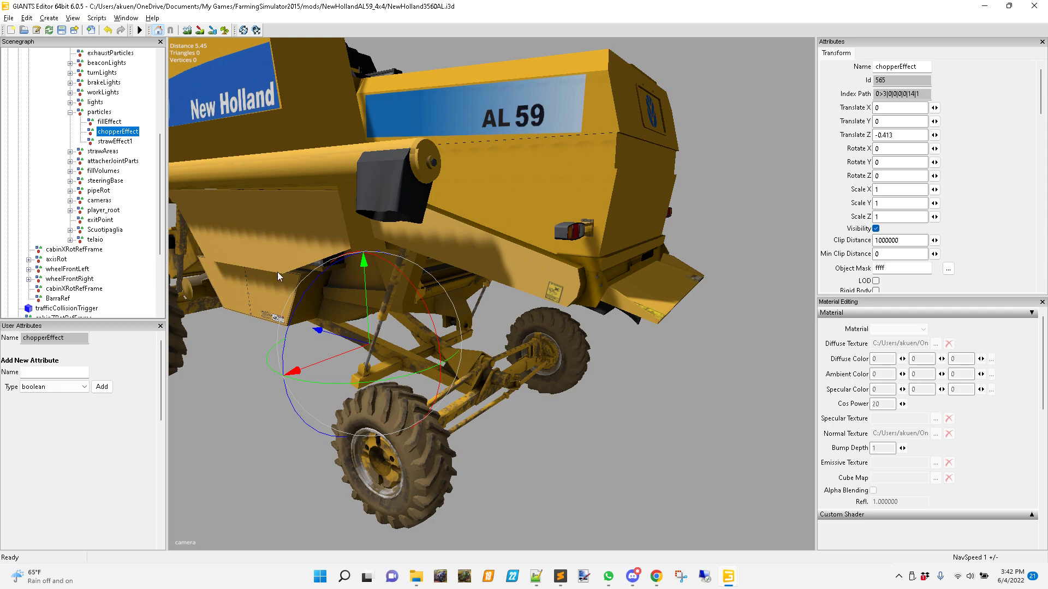
{"action": "middle_click_drag", "start_coordinate": [505, 399], "coordinate": [565, 401], "text": "alt"}
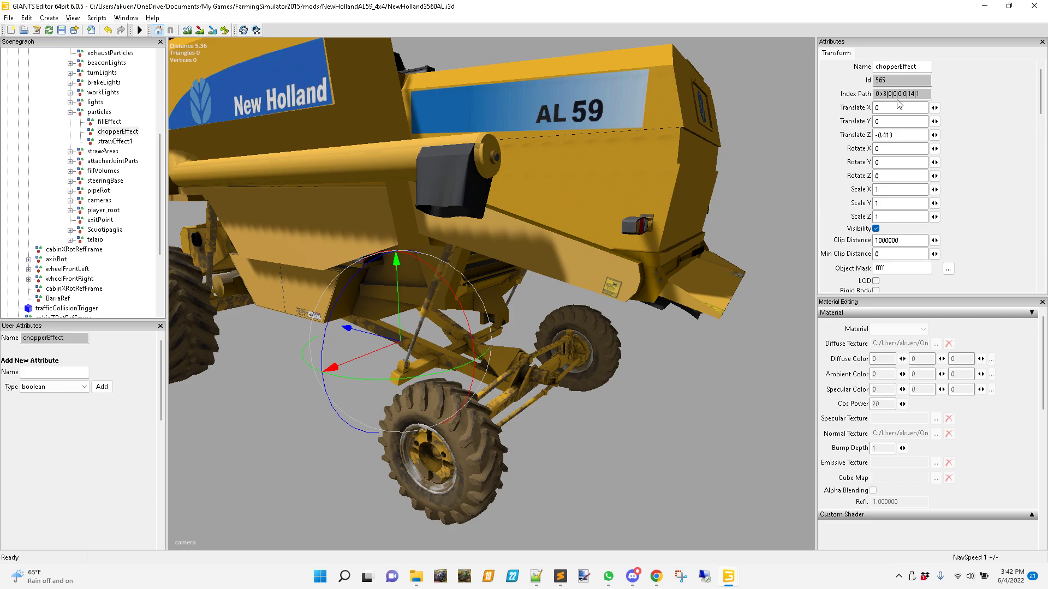
Switch to Notepad++ and review the effectNode entries in the chopperEffect section of NewHolland3560AL.xml.
{"action": "left_click", "coordinate": [536, 577]}
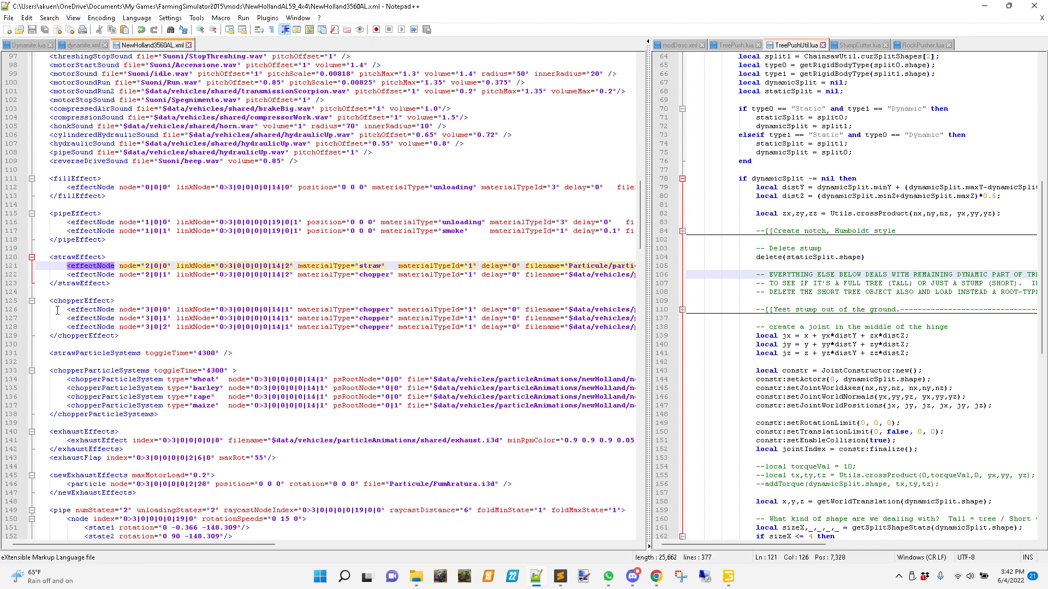
{"action": "left_click", "coordinate": [82, 300]}
{"action": "left_click", "coordinate": [95, 327]}
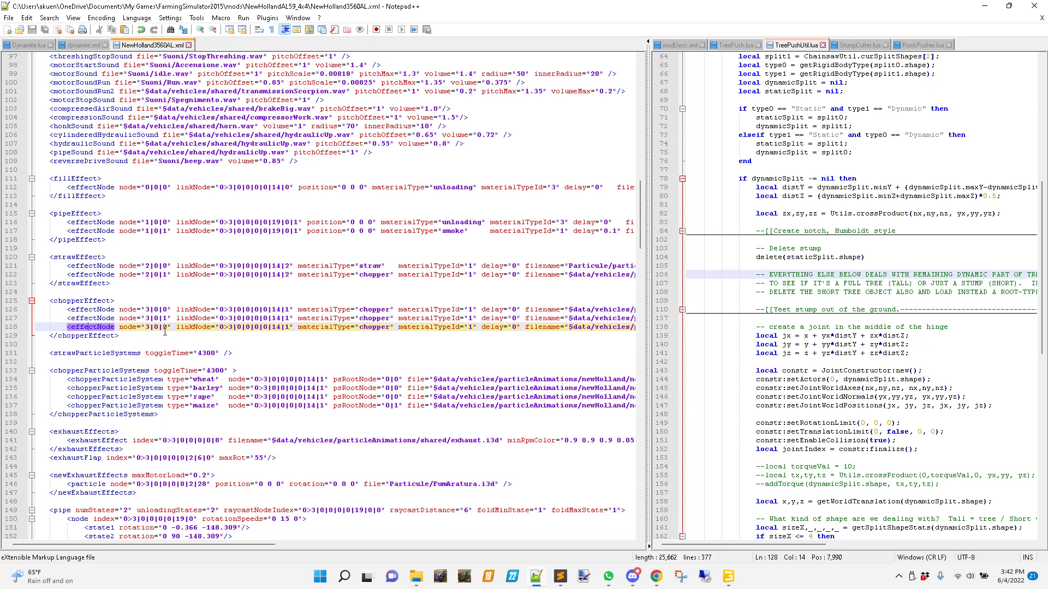
Switch to the combine model in GIANTS Editor and examine the chute at its rear.
{"action": "mouse_move", "coordinate": [728, 583]}
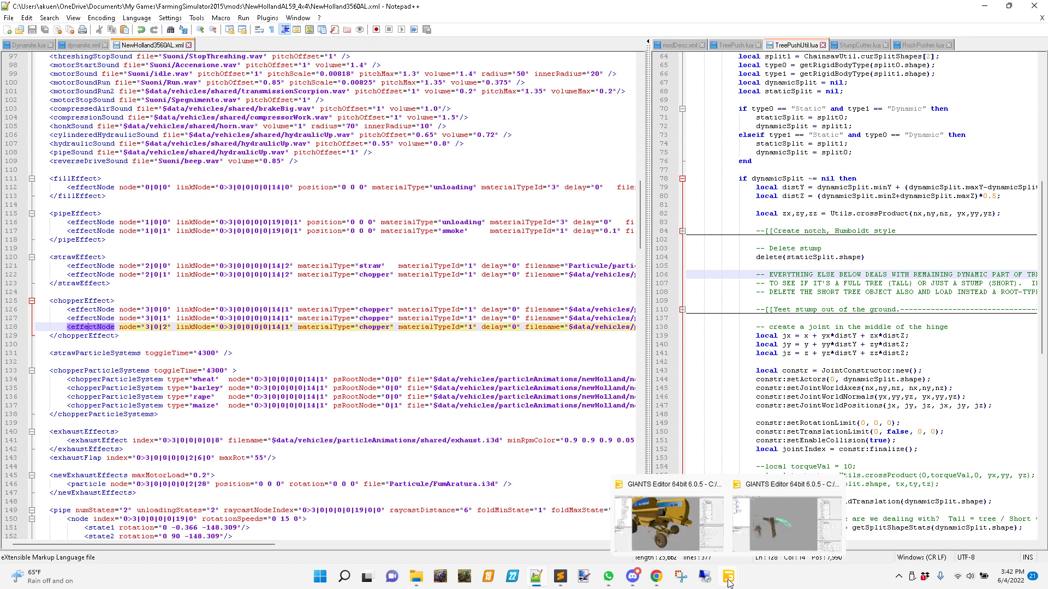
{"action": "left_click", "coordinate": [667, 532]}
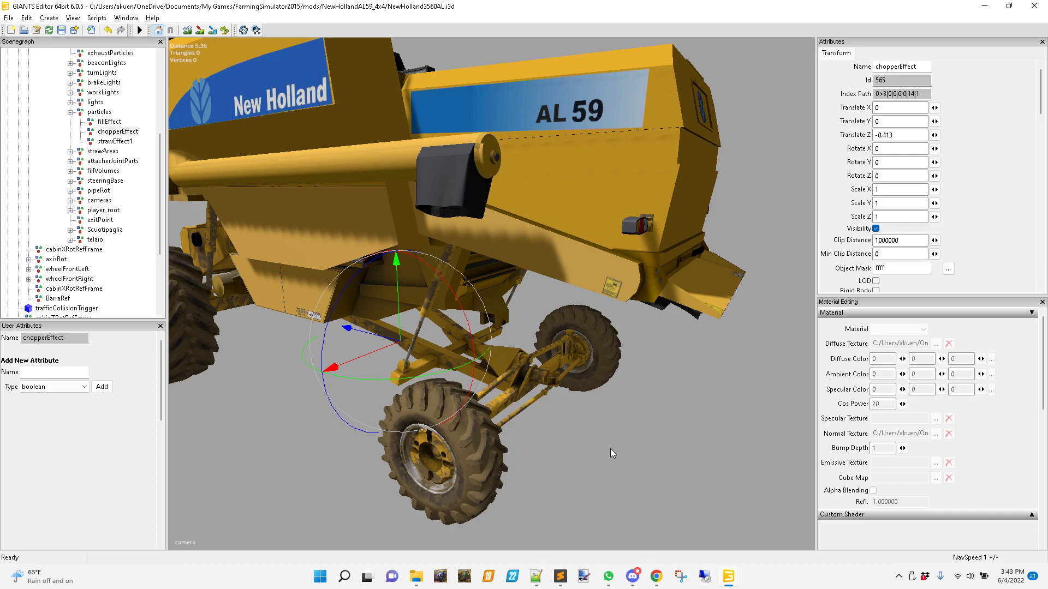
{"action": "middle_click_drag", "start_coordinate": [649, 422], "coordinate": [497, 392]}
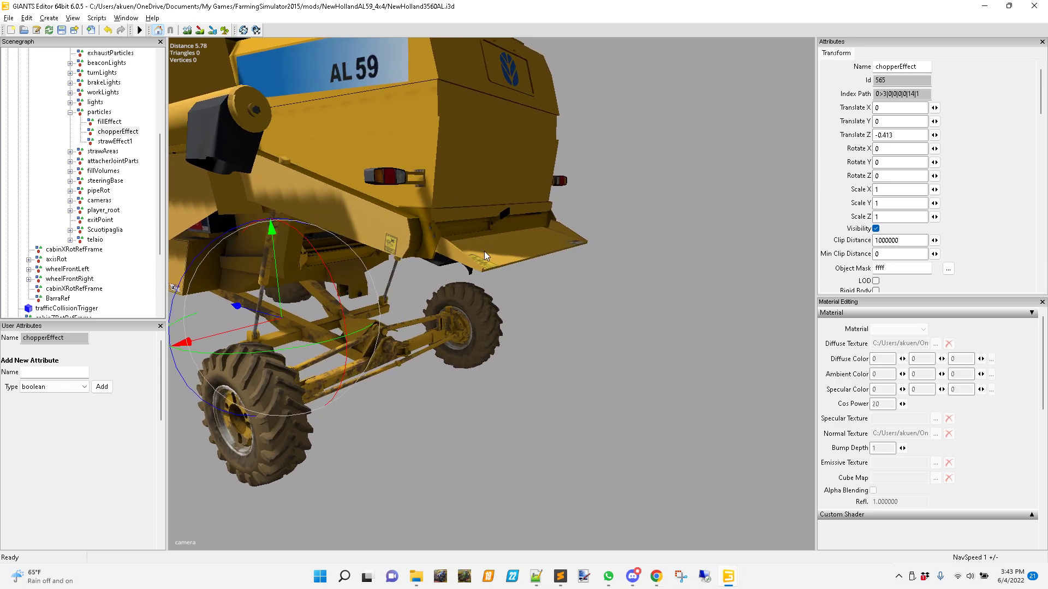
Switch to the particles.i3d scene and inspect the chopperLeft, chopperRight and chopperCenter meshes individually.
{"action": "mouse_move", "coordinate": [733, 579]}
{"action": "left_click", "coordinate": [791, 538]}
{"action": "middle_click_drag", "start_coordinate": [669, 376], "coordinate": [372, 299]}
{"action": "right_click_drag", "start_coordinate": [372, 299], "coordinate": [516, 296], "text": "alt"}
{"action": "right_click_drag", "start_coordinate": [446, 288], "coordinate": [590, 259], "text": "alt"}
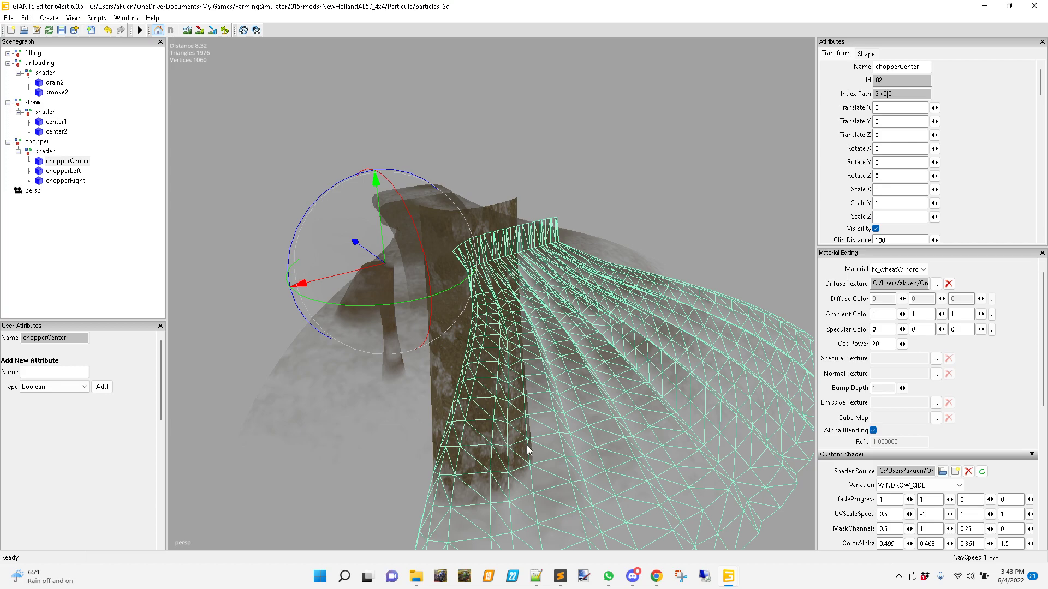
{"action": "left_click", "coordinate": [64, 172]}
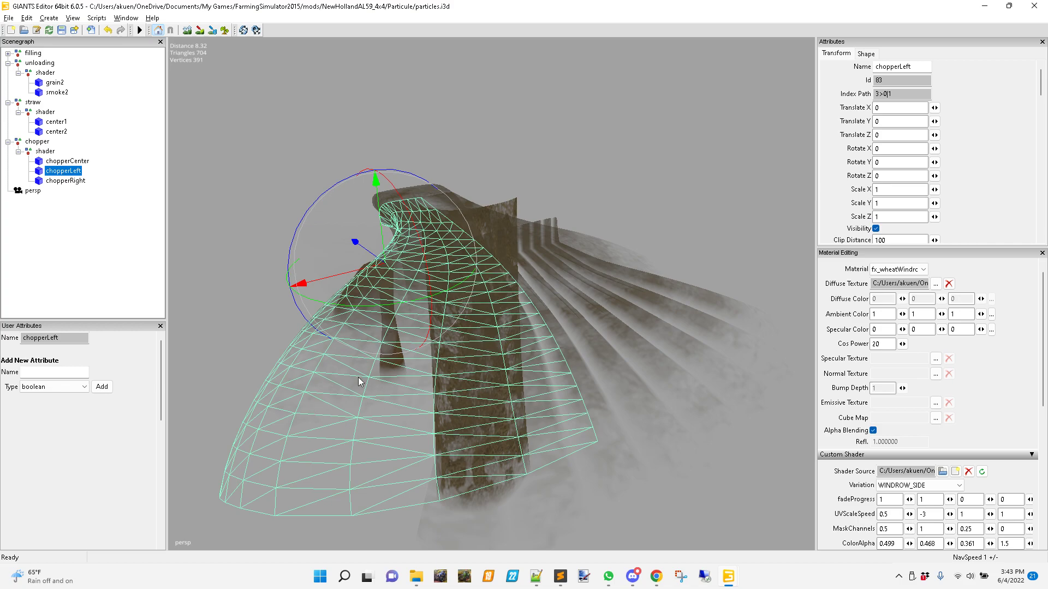
{"action": "left_click", "coordinate": [65, 181]}
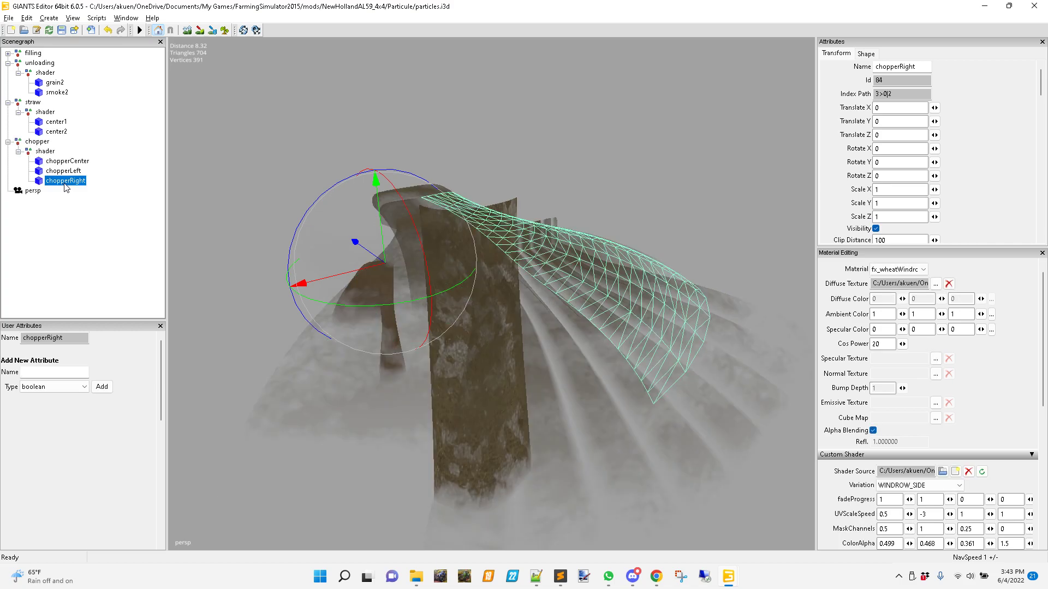
{"action": "left_click", "coordinate": [60, 171]}
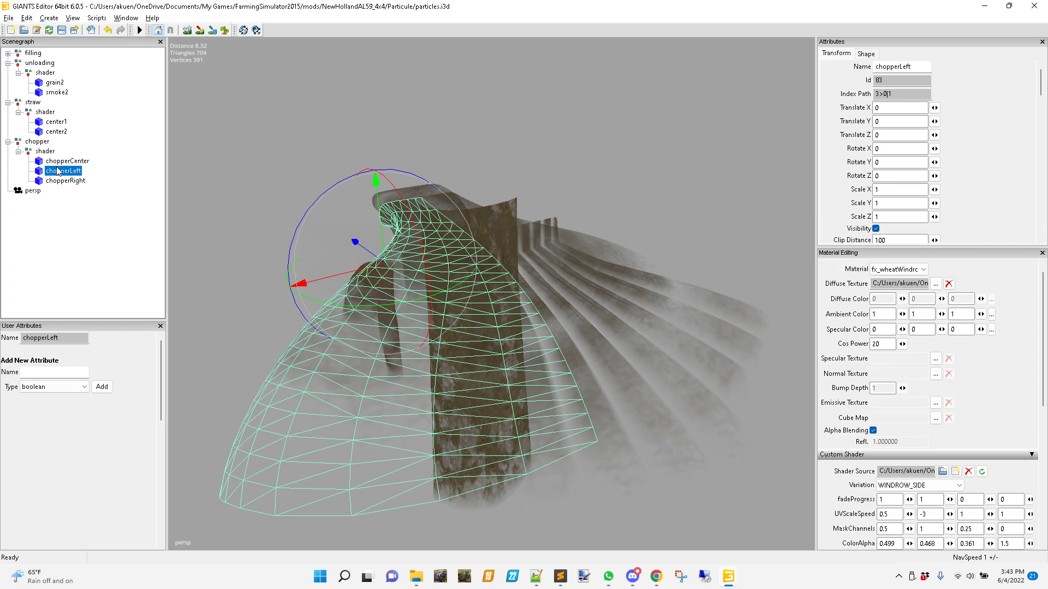
{"action": "left_click", "coordinate": [61, 163]}
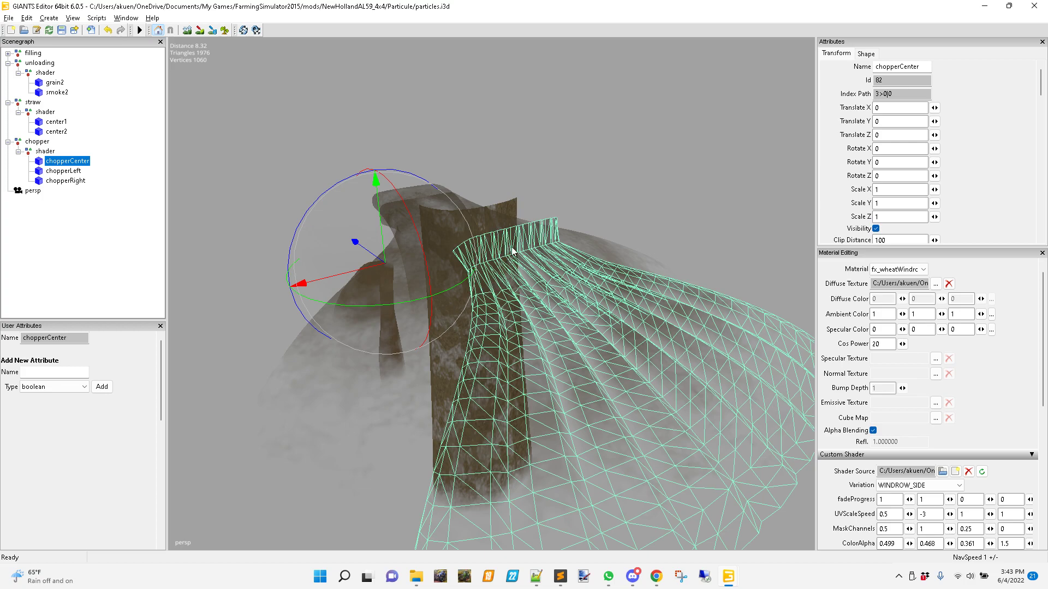
{"action": "middle_click_drag", "start_coordinate": [456, 357], "coordinate": [338, 301], "text": "alt"}
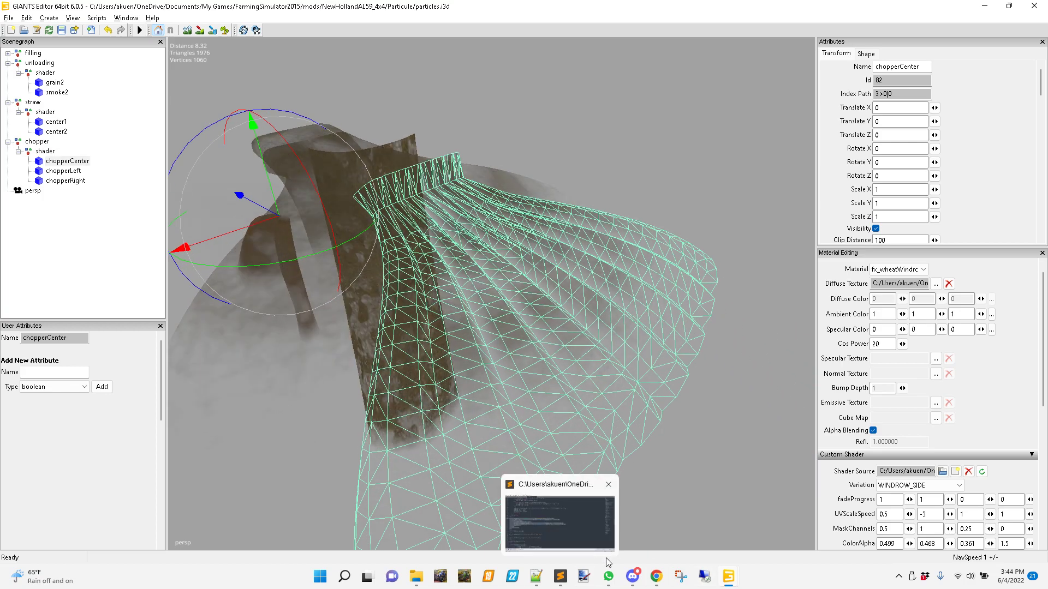
Return to the NewHolland3560AL.i3d scene and import particles.i3d from the mod's Particule folder.
{"action": "mouse_move", "coordinate": [731, 578]}
{"action": "left_click", "coordinate": [656, 520]}
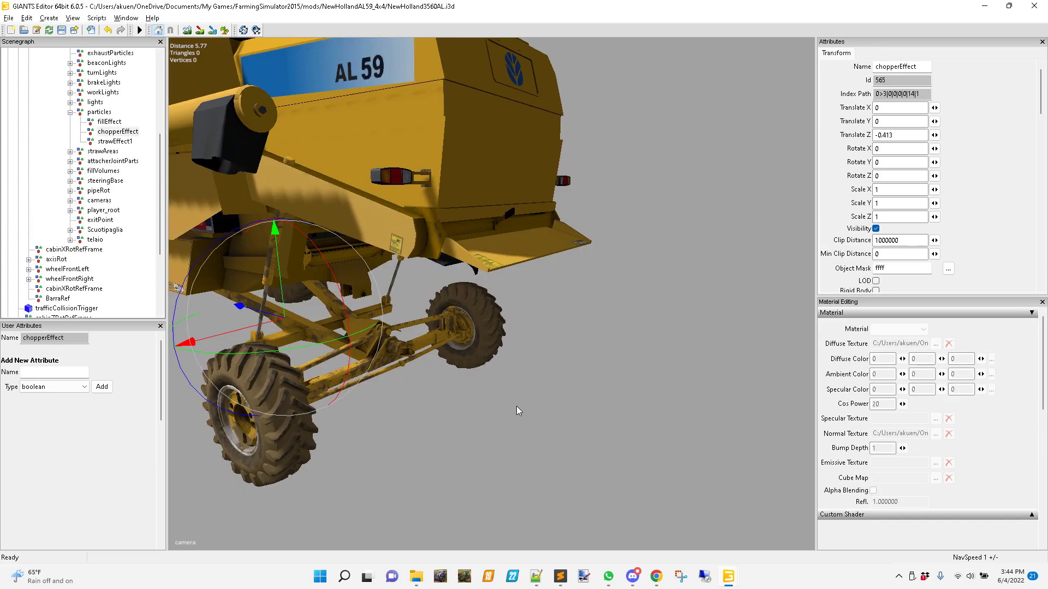
{"action": "middle_click_drag", "start_coordinate": [745, 458], "coordinate": [568, 347], "text": "alt"}
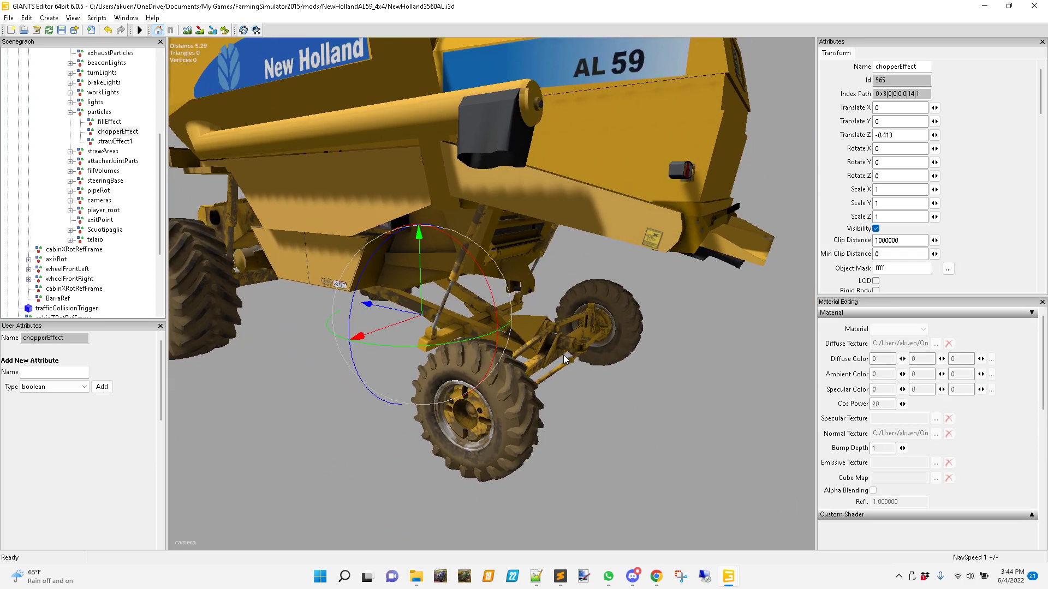
{"action": "left_click", "coordinate": [9, 18]}
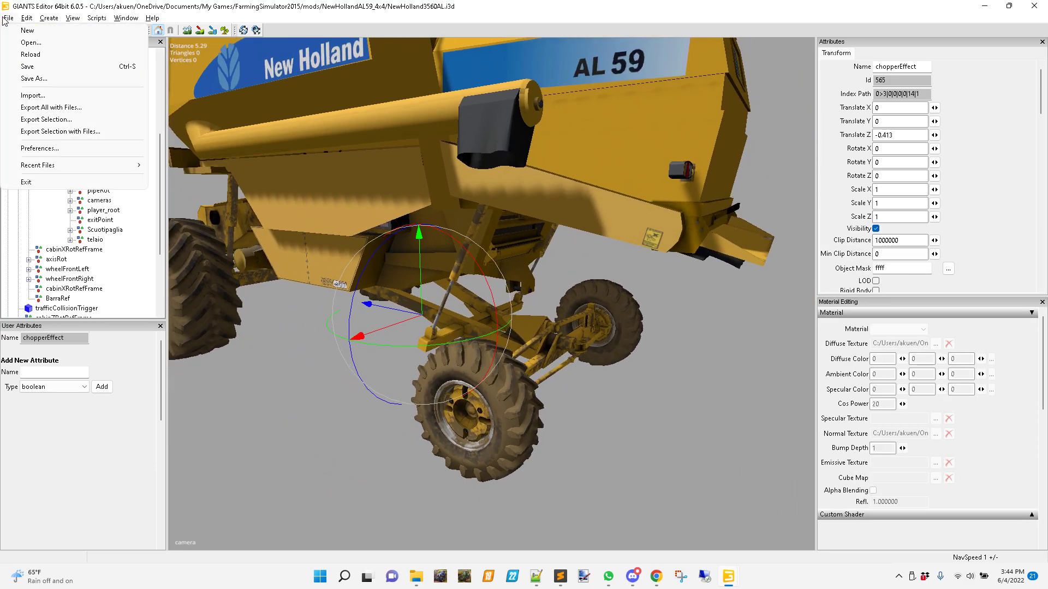
{"action": "left_click", "coordinate": [43, 94]}
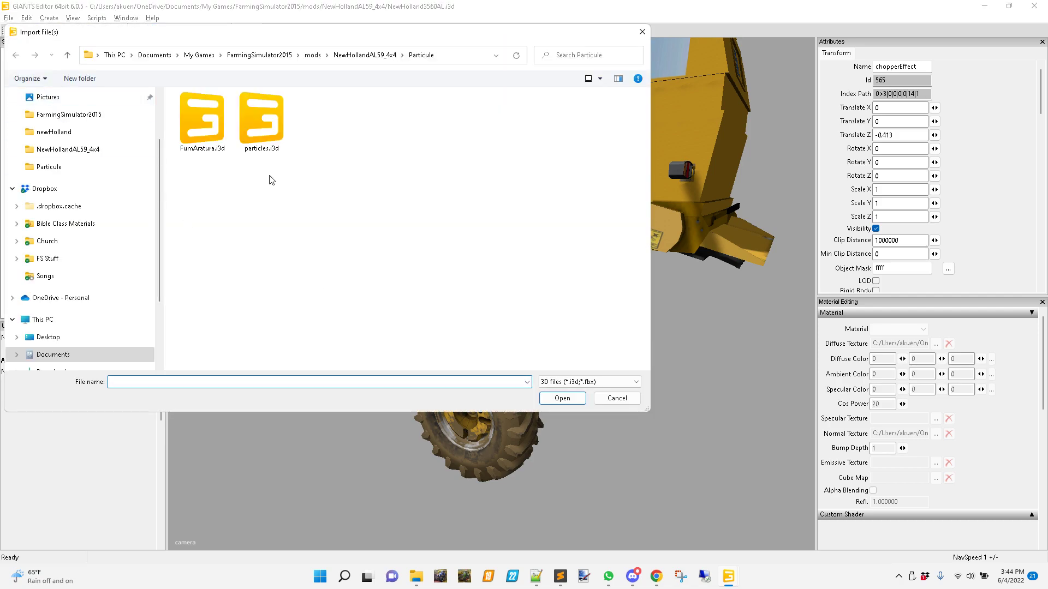
{"action": "left_click", "coordinate": [267, 126]}
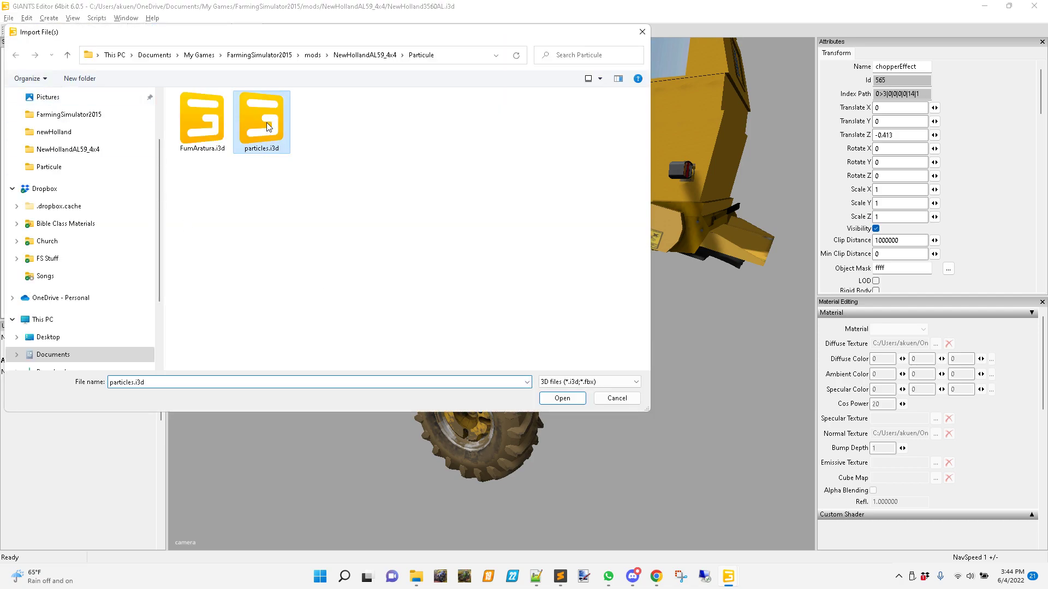
{"action": "left_click", "coordinate": [566, 399]}
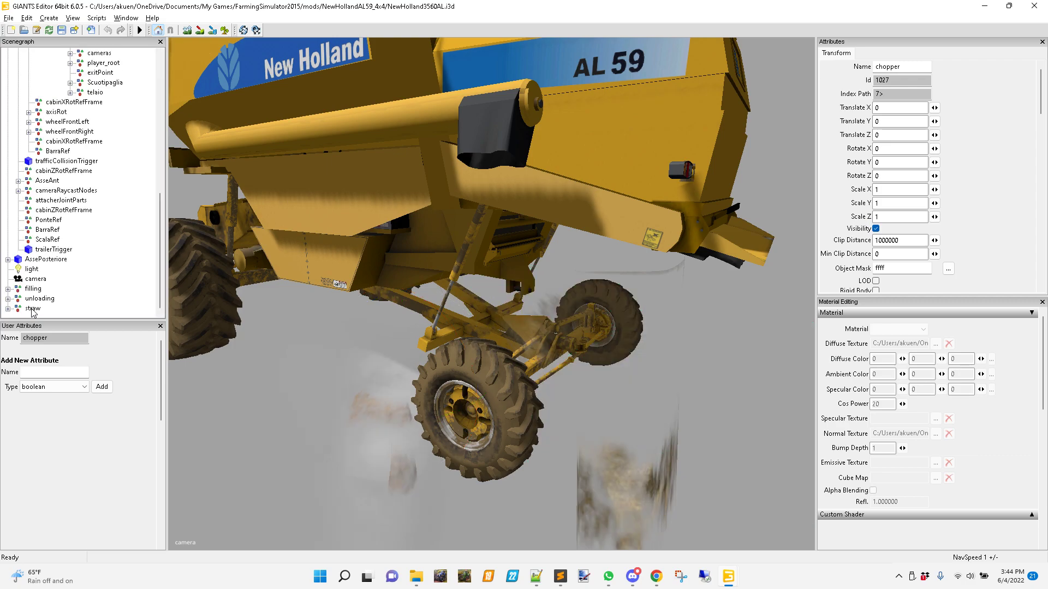
Move the imported chopper group into the chopperEffect node under particles and check its placement on the combine.
{"action": "scroll", "coordinate": [76, 243], "scroll_direction": "up", "scroll_amount": 5}
{"action": "left_click", "coordinate": [120, 135]}
{"action": "key", "text": "ctrl+v"}
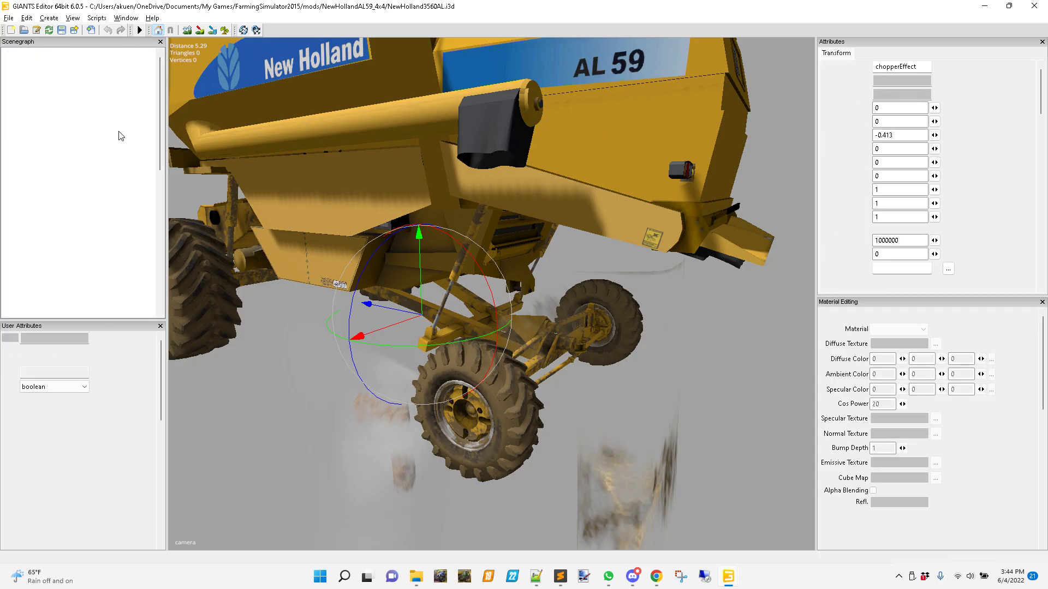
{"action": "left_click_drag", "start_coordinate": [564, 291], "coordinate": [440, 277], "text": "alt"}
{"action": "right_click_drag", "start_coordinate": [440, 278], "coordinate": [578, 206], "text": "alt"}
{"action": "left_click_drag", "start_coordinate": [579, 205], "coordinate": [568, 262], "text": "alt"}
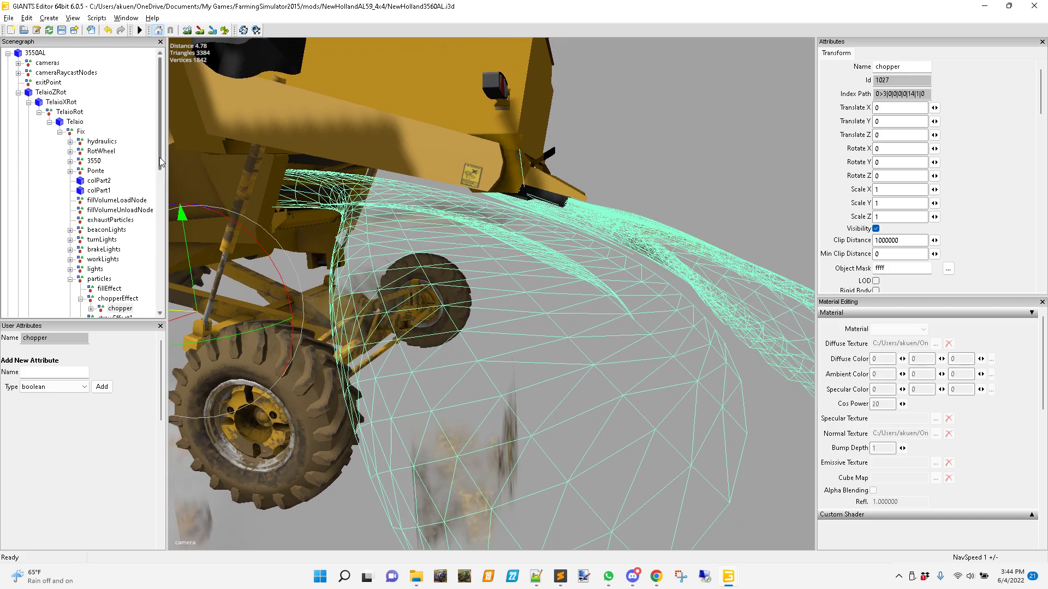
Move the imported straw group down below the combine to a Translate Y of about -4.3.
{"action": "left_click_drag", "start_coordinate": [161, 164], "coordinate": [161, 305]}
{"action": "left_click", "coordinate": [33, 289]}
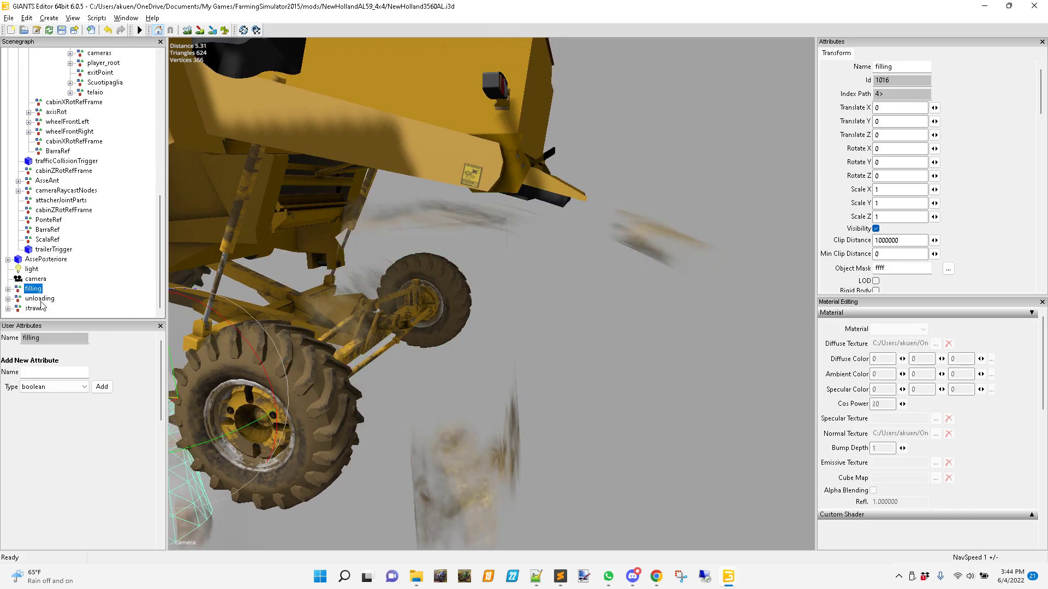
{"action": "left_click", "coordinate": [33, 308]}
{"action": "left_click_drag", "start_coordinate": [435, 311], "coordinate": [414, 316], "text": "alt"}
{"action": "middle_click_drag", "start_coordinate": [414, 313], "coordinate": [458, 263], "text": "alt"}
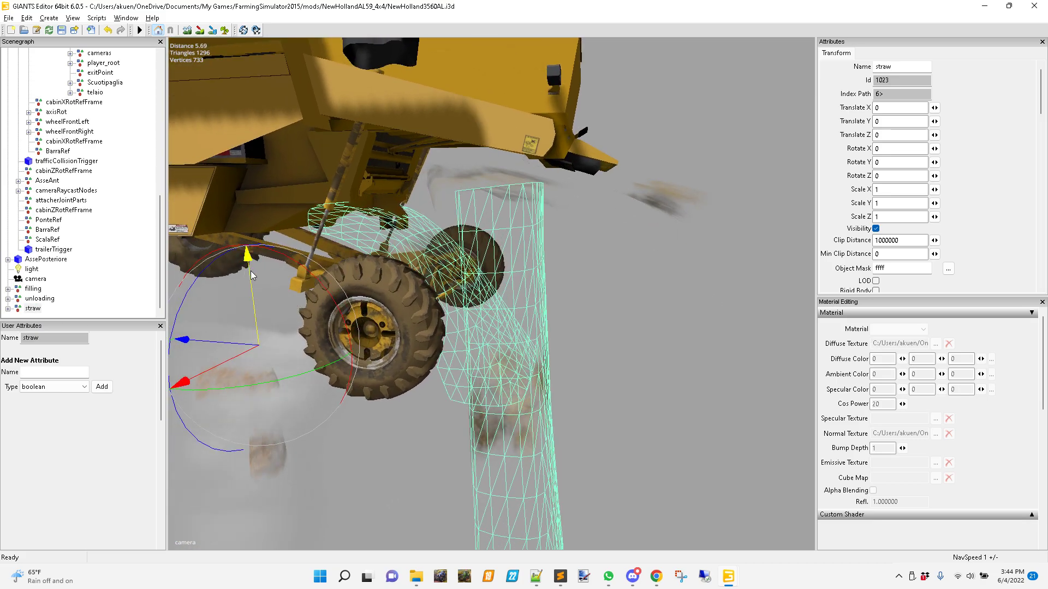
{"action": "left_click_drag", "start_coordinate": [249, 268], "coordinate": [294, 548]}
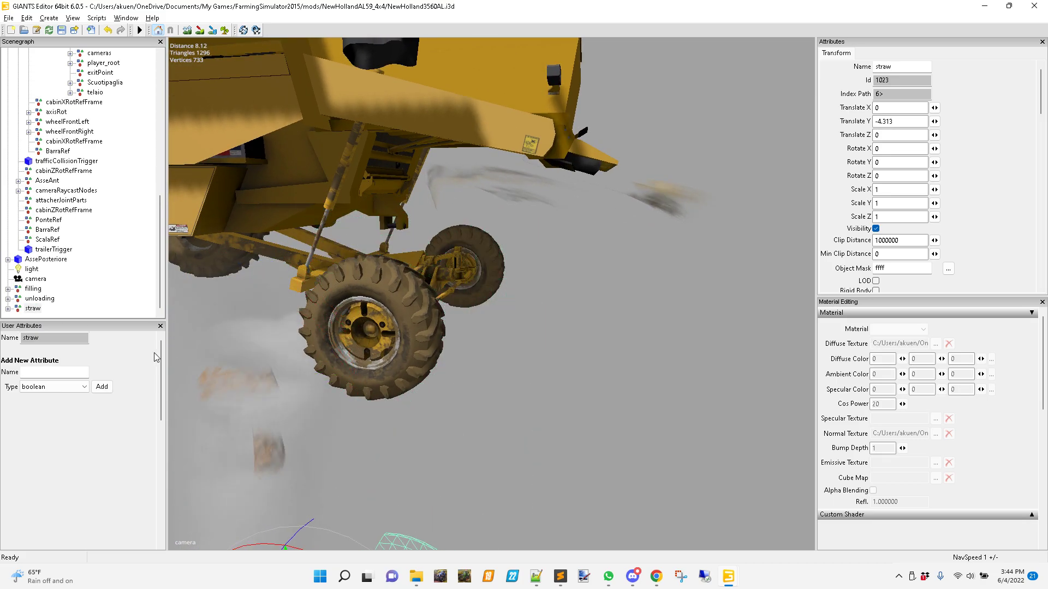
Lower the imported filling group to a Translate Y of about -4.1 and the unloading group to about -5.1.
{"action": "left_click", "coordinate": [34, 289]}
{"action": "left_click_drag", "start_coordinate": [250, 285], "coordinate": [284, 548]}
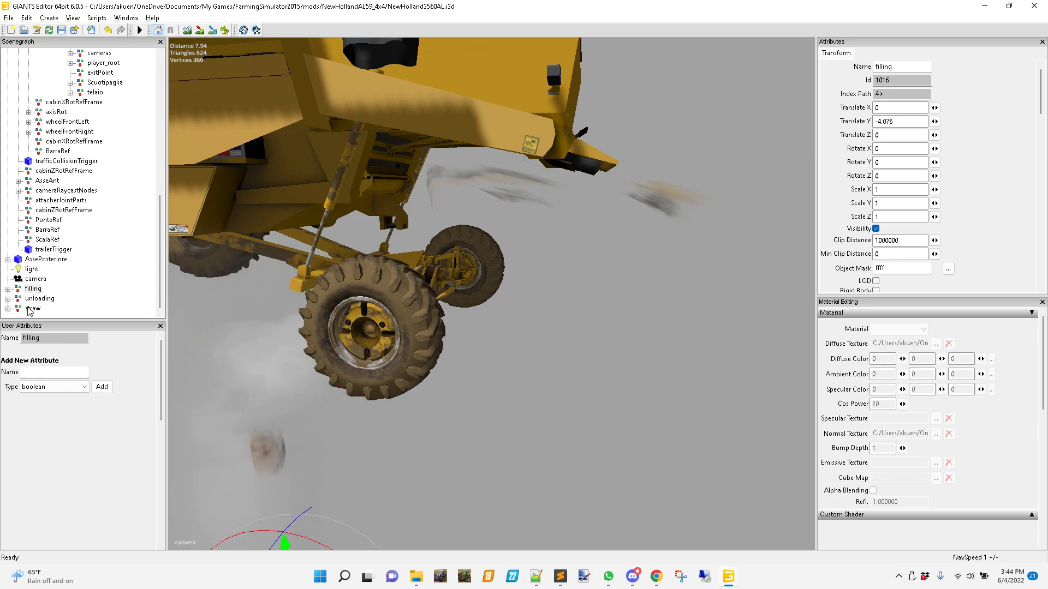
{"action": "left_click", "coordinate": [36, 299]}
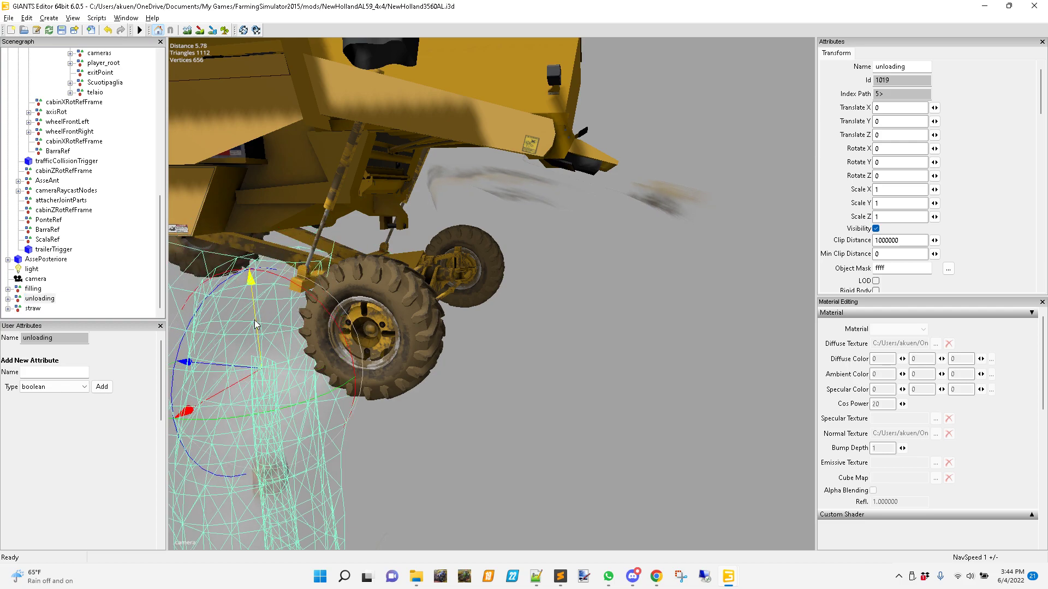
{"action": "left_click_drag", "start_coordinate": [252, 309], "coordinate": [264, 582]}
Select the chopperEffect node and examine how its chopper meshes line up with the combine's rear chute.
{"action": "left_click_drag", "start_coordinate": [417, 345], "coordinate": [451, 299], "text": "alt"}
{"action": "scroll", "coordinate": [82, 222], "scroll_direction": "up", "scroll_amount": 7}
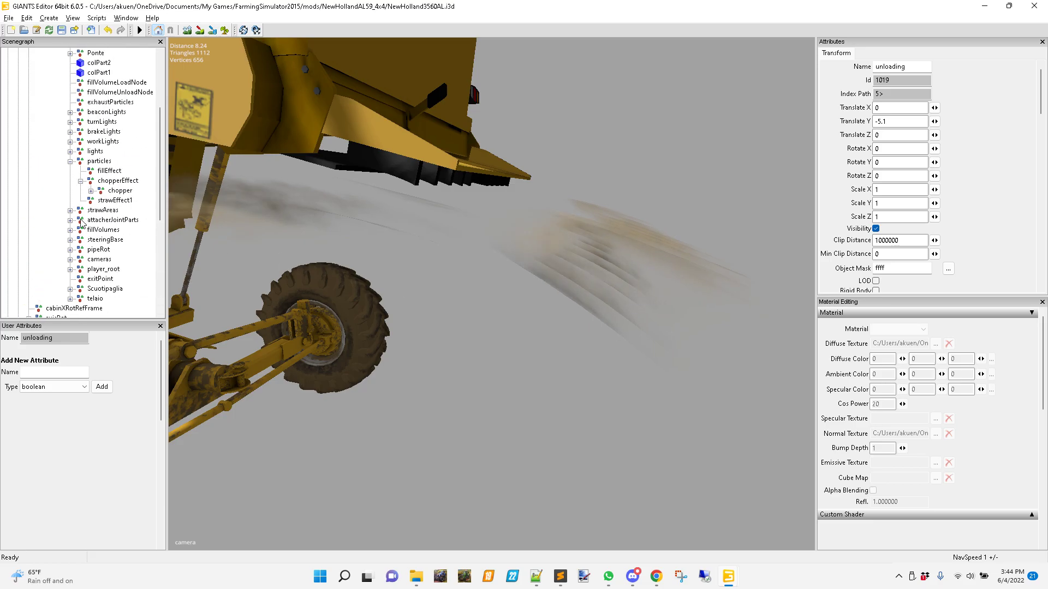
{"action": "left_click", "coordinate": [115, 181]}
{"action": "left_click_drag", "start_coordinate": [572, 313], "coordinate": [482, 268], "text": "alt"}
{"action": "right_click_drag", "start_coordinate": [419, 276], "coordinate": [561, 241], "text": "alt"}
{"action": "scroll", "coordinate": [575, 259], "scroll_direction": "down", "scroll_amount": 2}
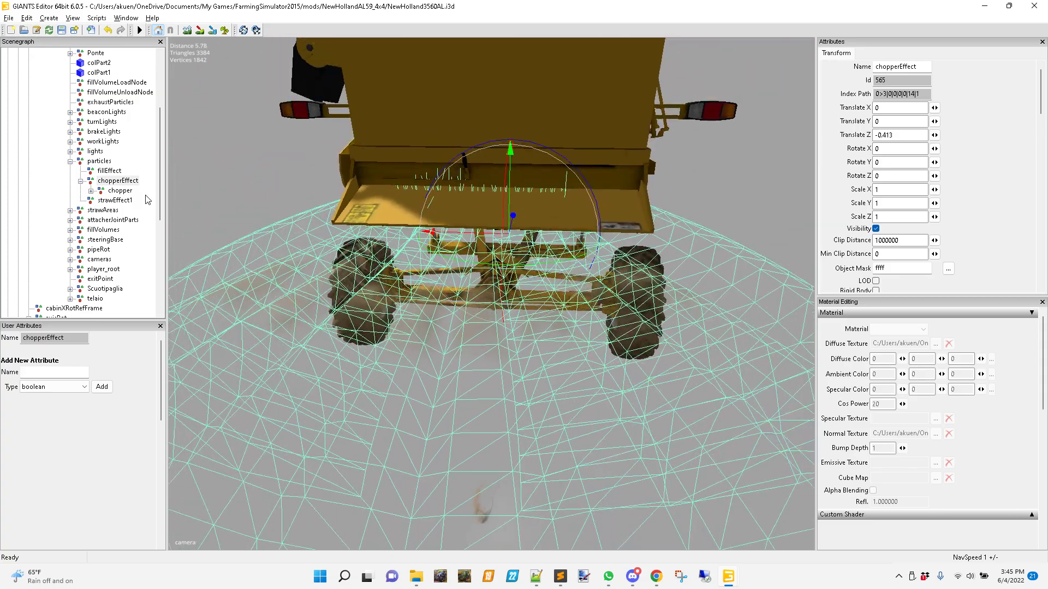
Expand the chopper group's shader node and compare the chopperCenter and chopperLeft meshes with the whole chopperEffect behind the combine.
{"action": "left_click", "coordinate": [91, 190]}
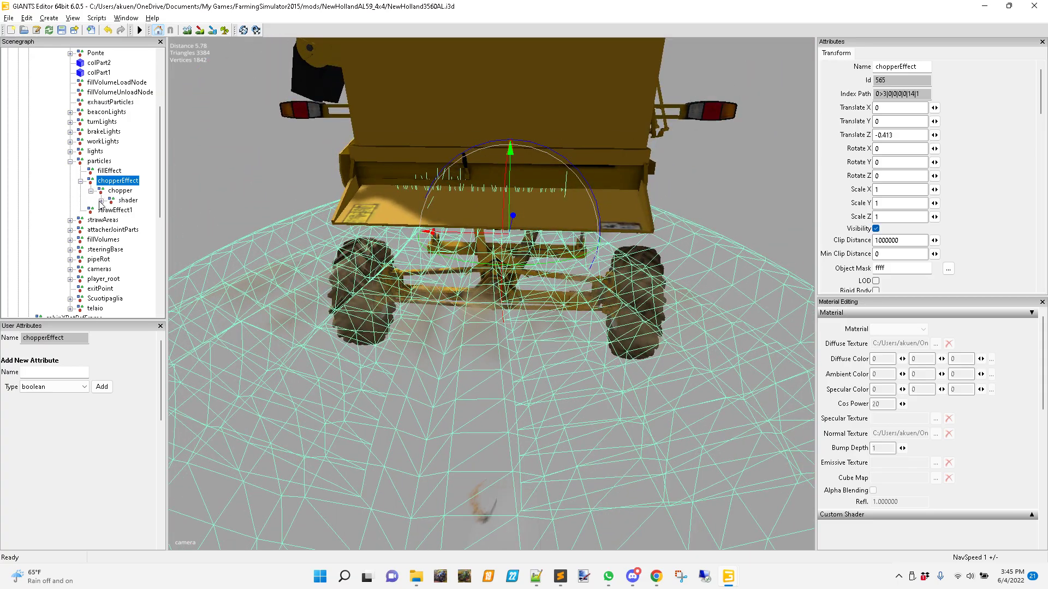
{"action": "left_click", "coordinate": [101, 201]}
{"action": "left_click", "coordinate": [137, 211]}
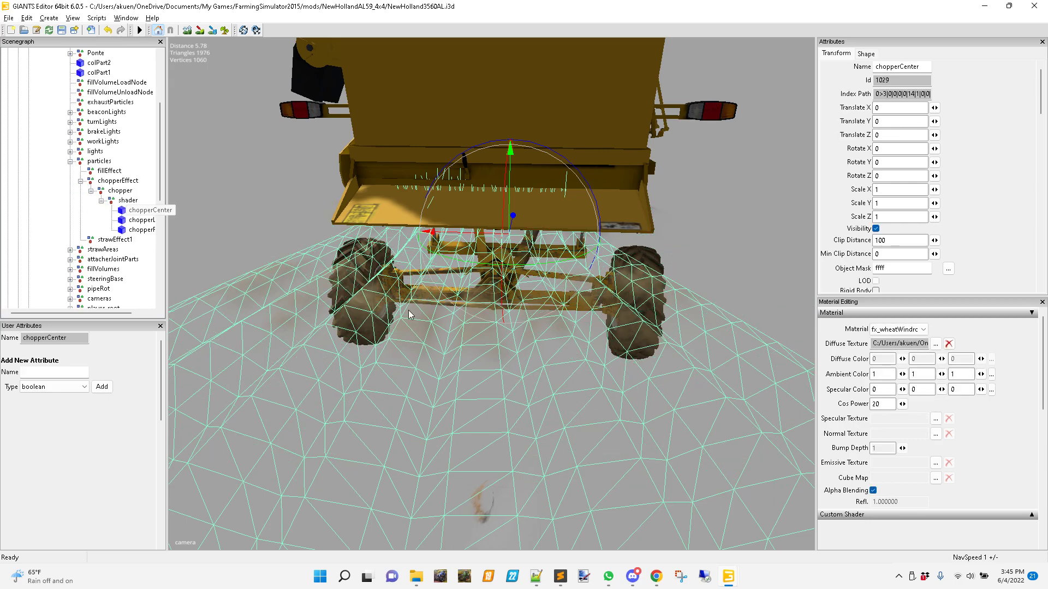
{"action": "scroll", "coordinate": [494, 421], "scroll_direction": "down", "scroll_amount": 3}
{"action": "scroll", "coordinate": [495, 419], "scroll_direction": "down", "scroll_amount": 1}
{"action": "left_click_drag", "start_coordinate": [473, 379], "coordinate": [490, 418], "text": "alt"}
{"action": "middle_click_drag", "start_coordinate": [490, 418], "coordinate": [506, 459], "text": "alt"}
{"action": "scroll", "coordinate": [507, 458], "scroll_direction": "up", "scroll_amount": 2}
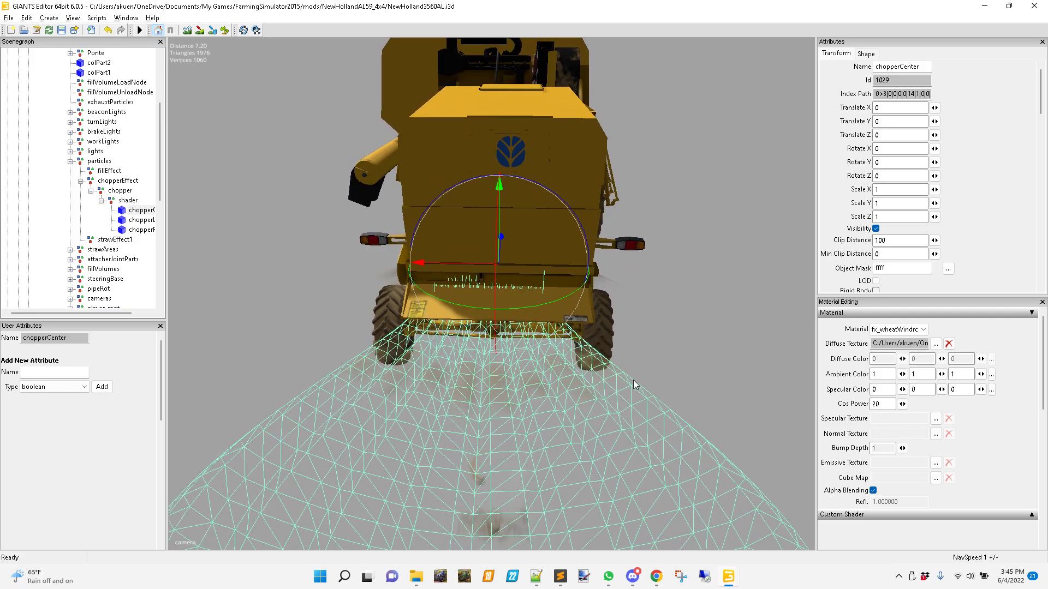
{"action": "left_click_drag", "start_coordinate": [633, 380], "coordinate": [647, 377], "text": "alt"}
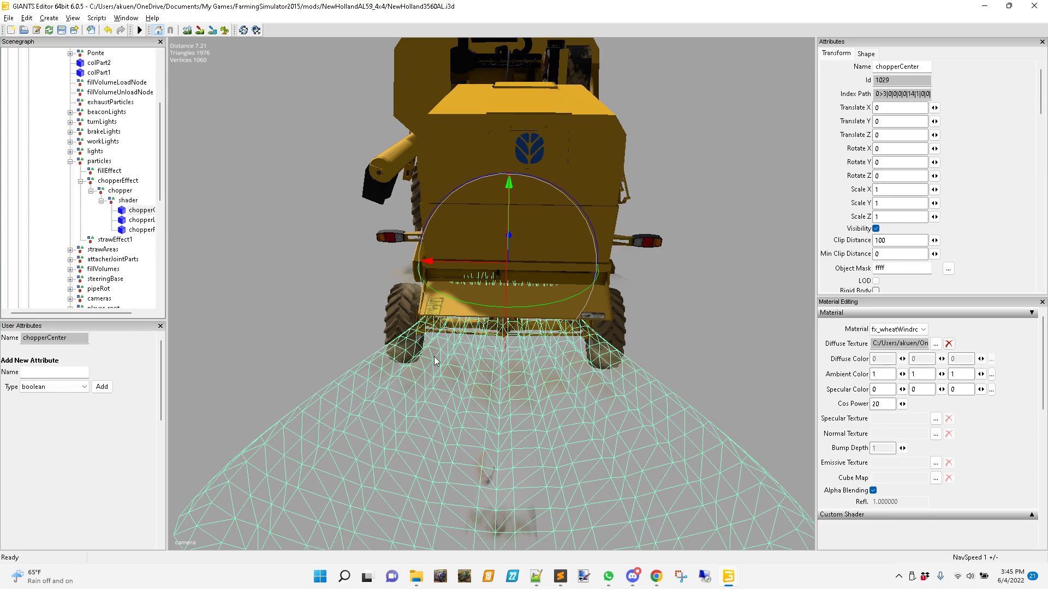
{"action": "left_click", "coordinate": [140, 221]}
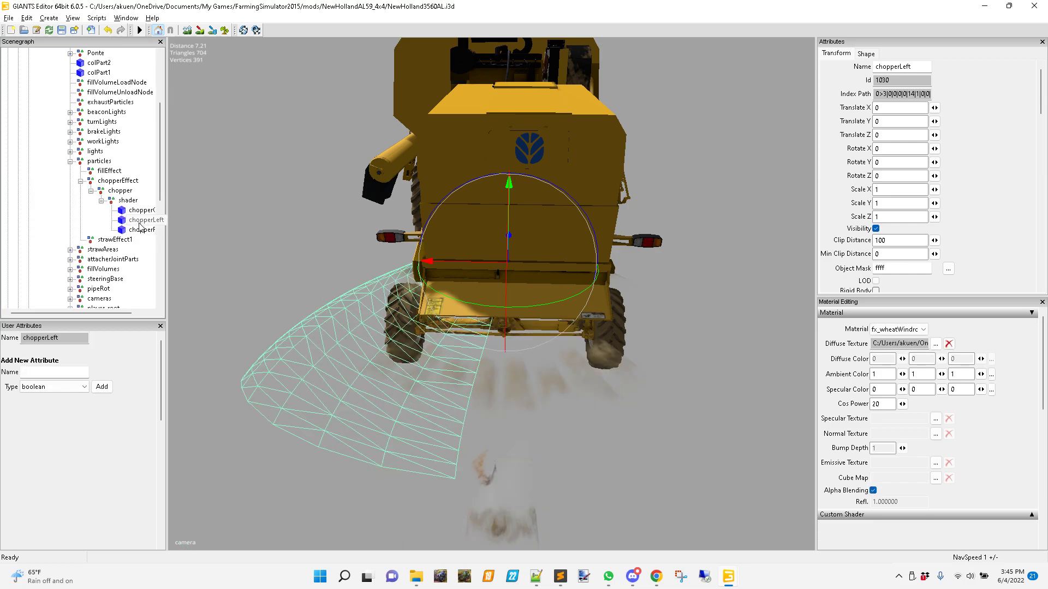
{"action": "left_click", "coordinate": [125, 184]}
{"action": "left_click", "coordinate": [123, 183]}
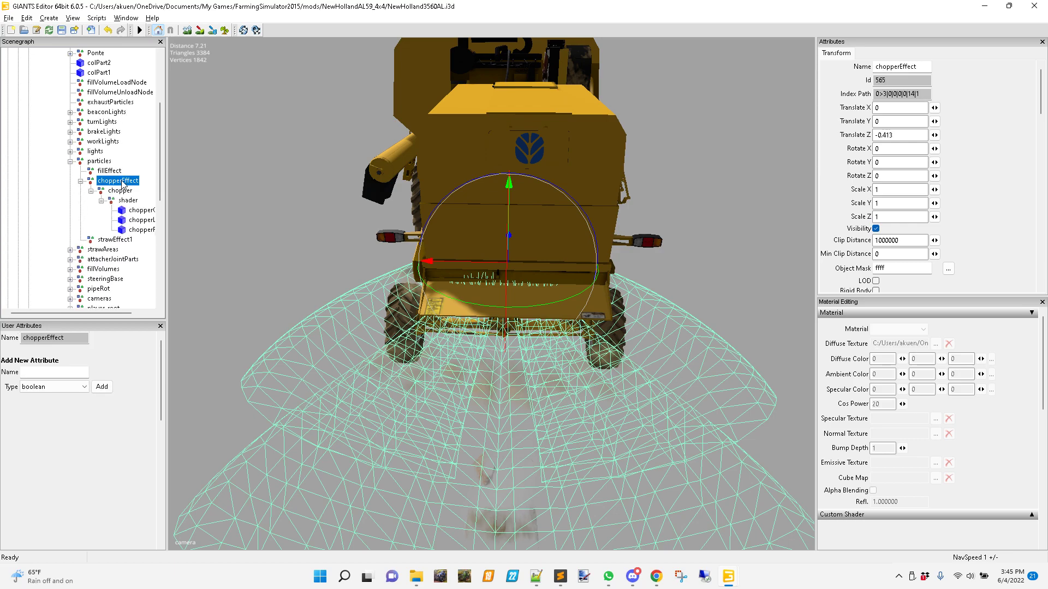
Compare the strawEffect1 node with the chopperCenter mesh and its shader and chopper groups behind the combine.
{"action": "left_click", "coordinate": [116, 240]}
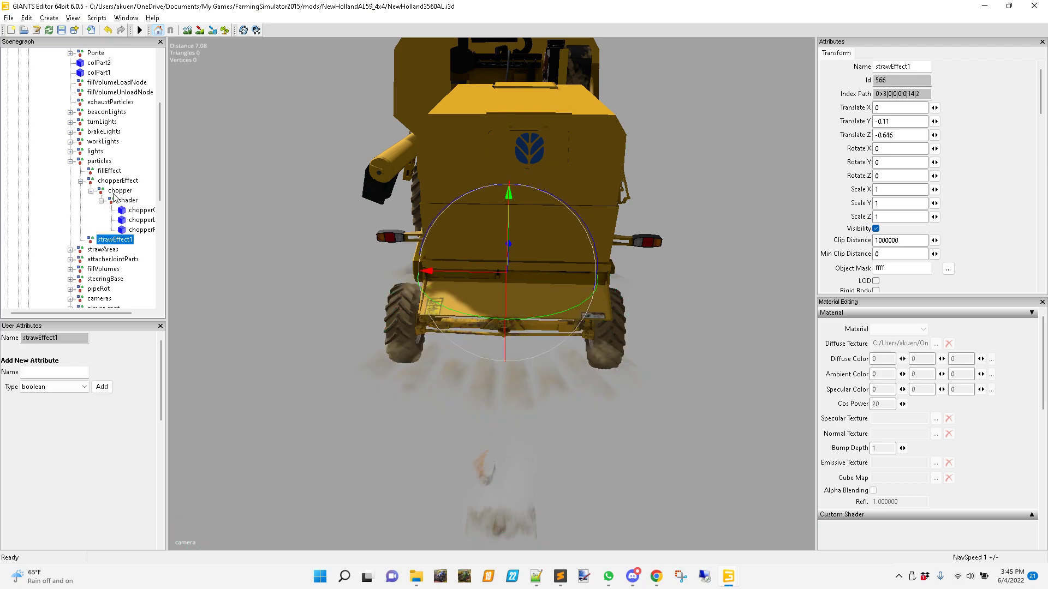
{"action": "left_click_drag", "start_coordinate": [497, 443], "coordinate": [519, 491], "text": "alt"}
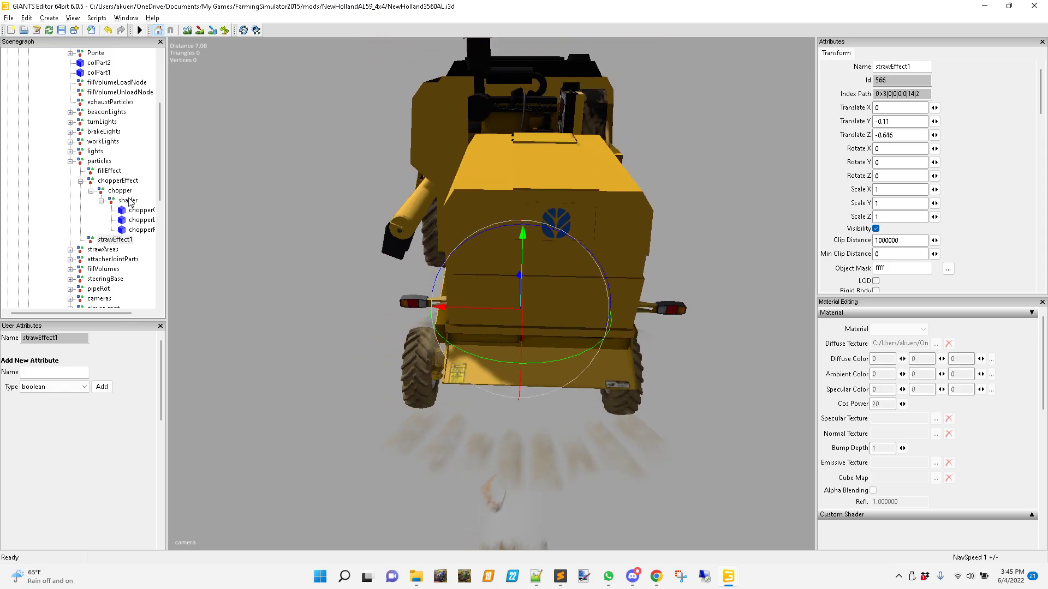
{"action": "left_click_drag", "start_coordinate": [531, 376], "coordinate": [492, 311], "text": "alt"}
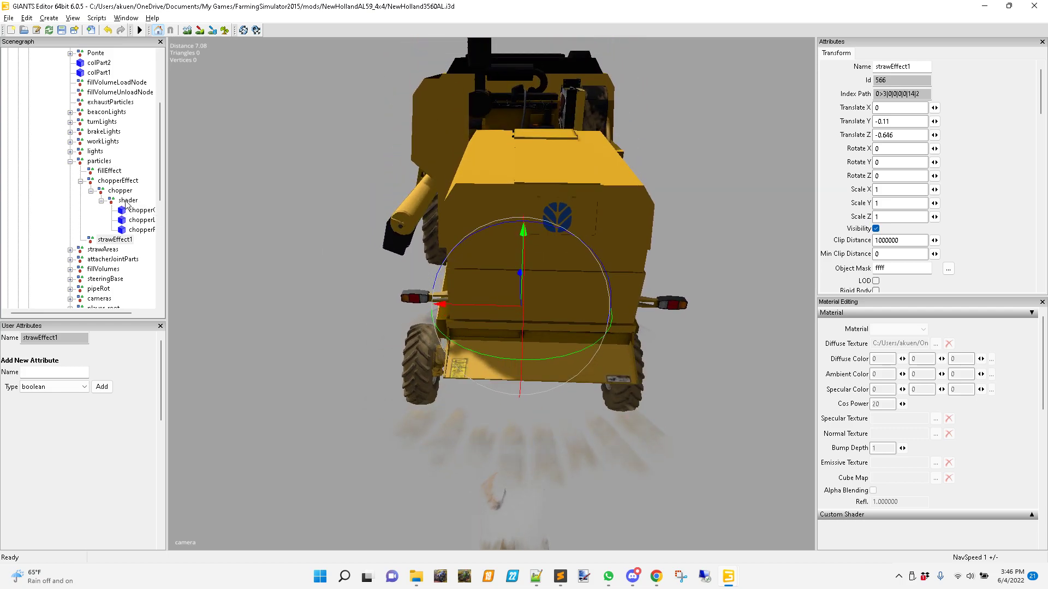
{"action": "left_click", "coordinate": [140, 211]}
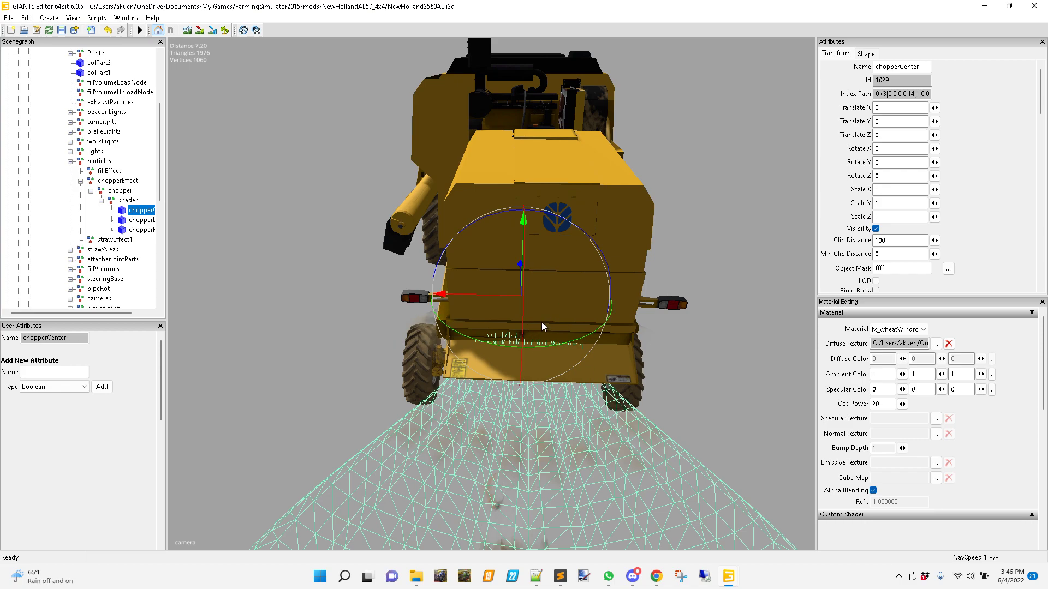
{"action": "left_click", "coordinate": [124, 199]}
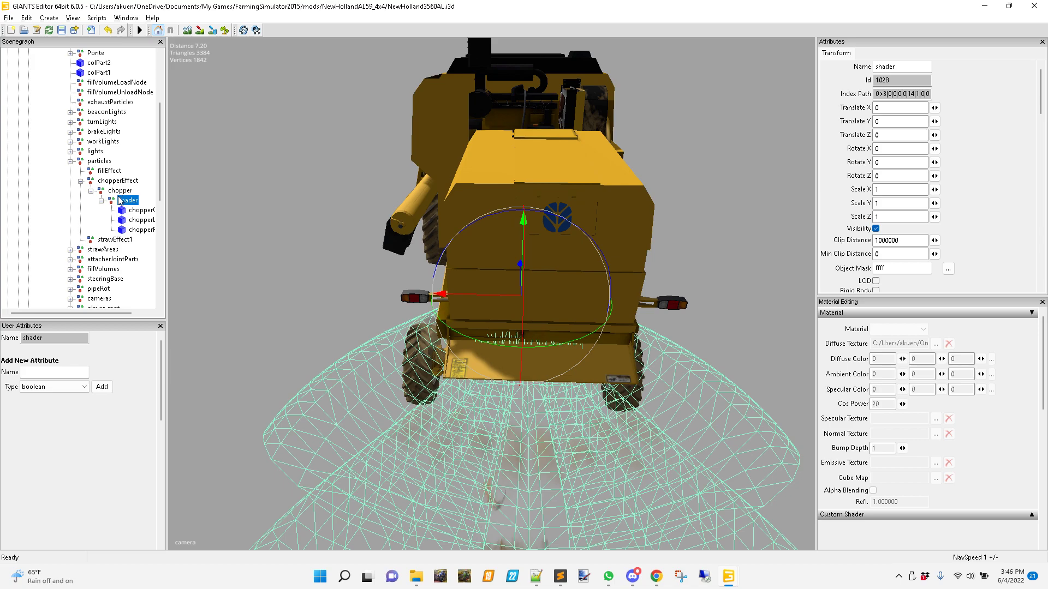
{"action": "left_click", "coordinate": [100, 201]}
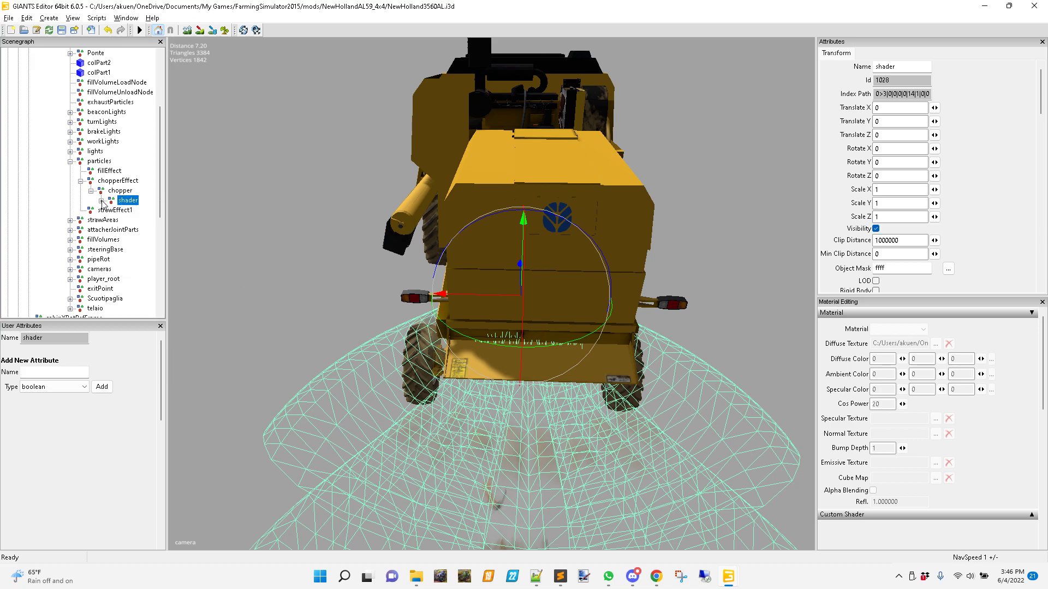
{"action": "left_click", "coordinate": [117, 191]}
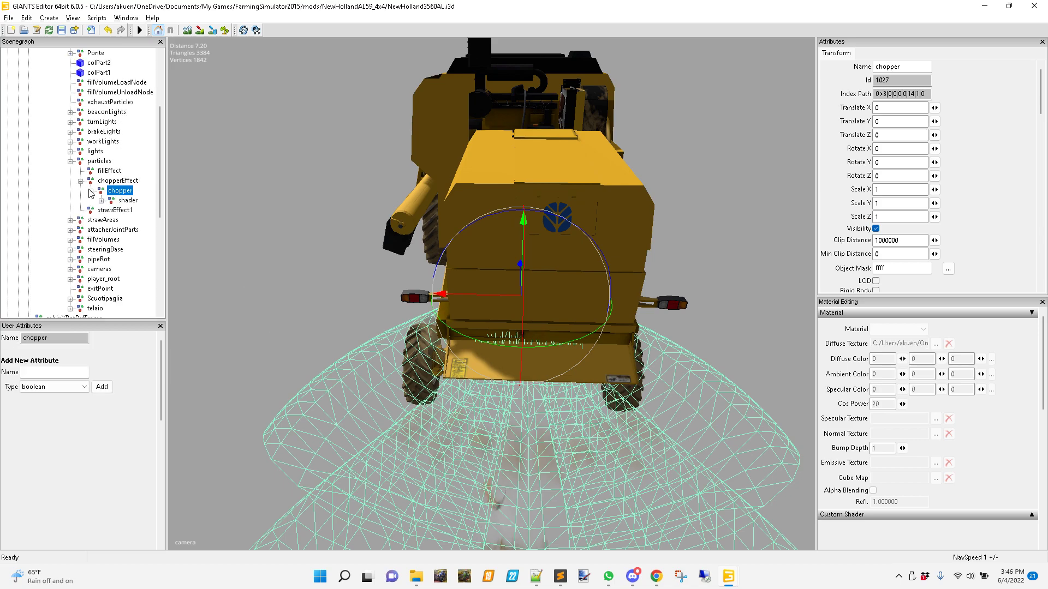
Select the chopperEffect node and shift it sideways to a Translate X of about -0.138 to center it on the combine's rear.
{"action": "left_click", "coordinate": [107, 182]}
{"action": "left_click_drag", "start_coordinate": [456, 377], "coordinate": [455, 285], "text": "alt"}
{"action": "right_click_drag", "start_coordinate": [454, 285], "coordinate": [481, 435], "text": "alt"}
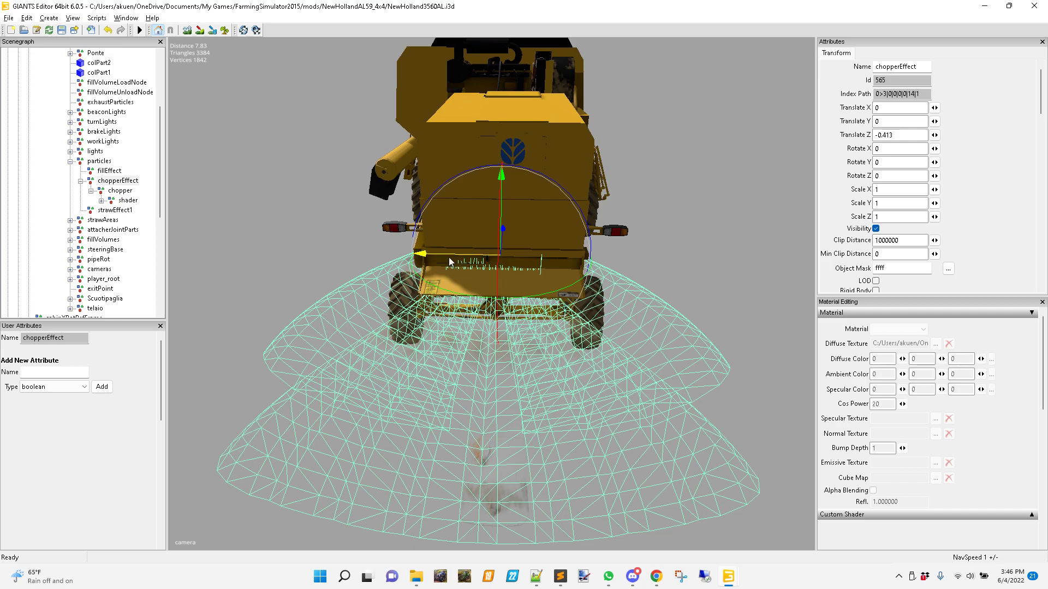
{"action": "left_click_drag", "start_coordinate": [447, 260], "coordinate": [455, 261]}
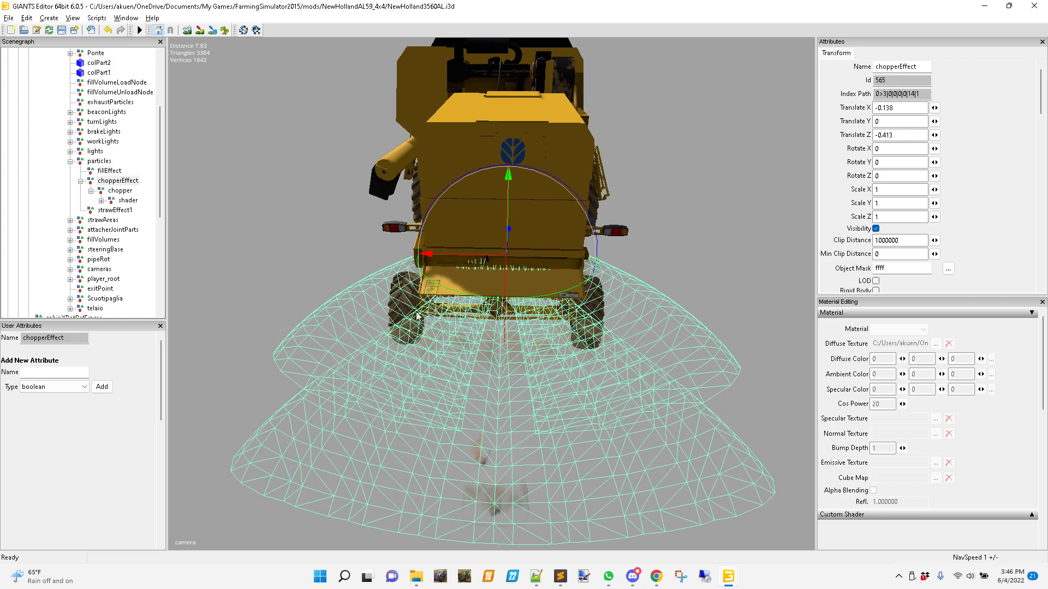
Move chopperEffect along the combine's length to a Translate Z of about -0.341, checking it against the rear chute.
{"action": "scroll", "coordinate": [642, 285], "scroll_direction": "up", "scroll_amount": 5}
{"action": "scroll", "coordinate": [641, 282], "scroll_direction": "up", "scroll_amount": 1}
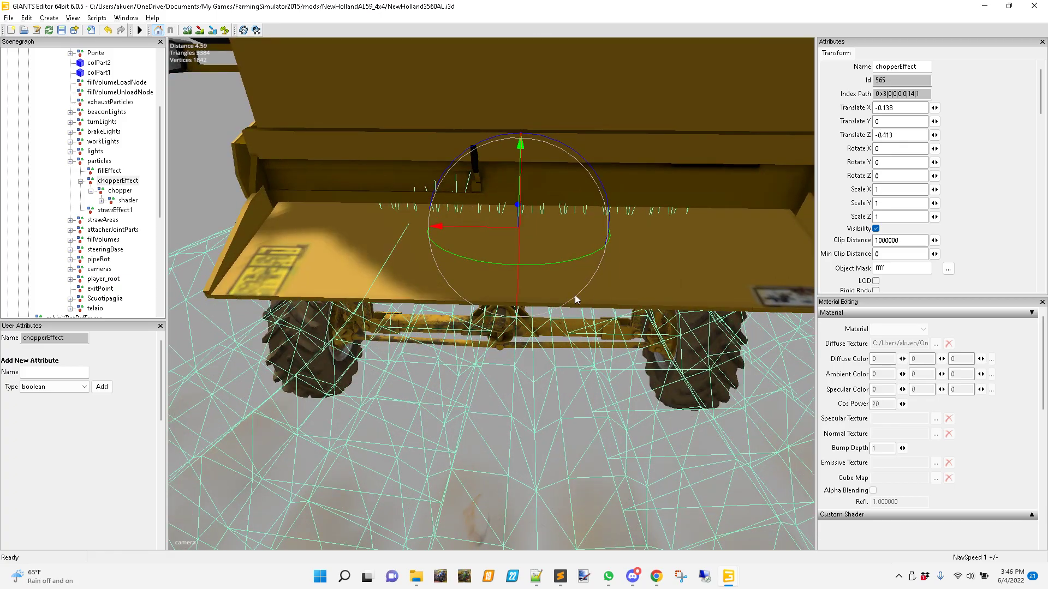
{"action": "middle_click_drag", "start_coordinate": [548, 299], "coordinate": [289, 426]}
{"action": "left_click_drag", "start_coordinate": [208, 342], "coordinate": [203, 343]}
{"action": "middle_click_drag", "start_coordinate": [333, 348], "coordinate": [296, 425]}
{"action": "left_click_drag", "start_coordinate": [296, 421], "coordinate": [360, 363], "text": "alt"}
{"action": "scroll", "coordinate": [360, 363], "scroll_direction": "up", "scroll_amount": 3}
{"action": "left_click_drag", "start_coordinate": [306, 333], "coordinate": [445, 161], "text": "alt"}
{"action": "left_click_drag", "start_coordinate": [440, 238], "coordinate": [547, 143], "text": "alt"}
{"action": "middle_click_drag", "start_coordinate": [440, 426], "coordinate": [581, 290], "text": "alt"}
{"action": "left_click_drag", "start_coordinate": [582, 290], "coordinate": [503, 435], "text": "alt"}
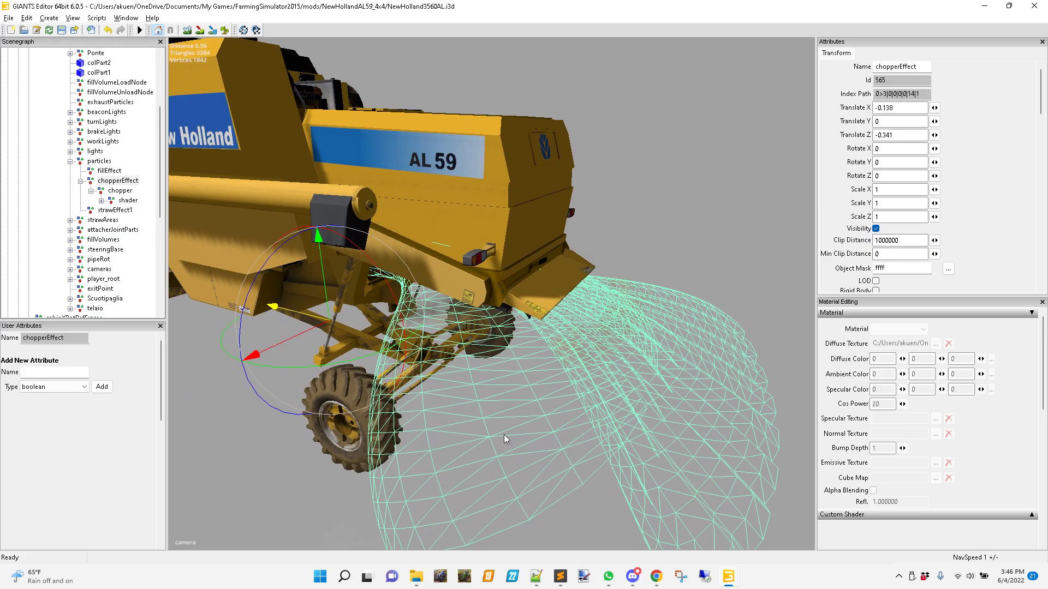
Delete the imported chopper group from under the chopperEffect node.
{"action": "left_click", "coordinate": [120, 183]}
{"action": "left_click", "coordinate": [115, 191]}
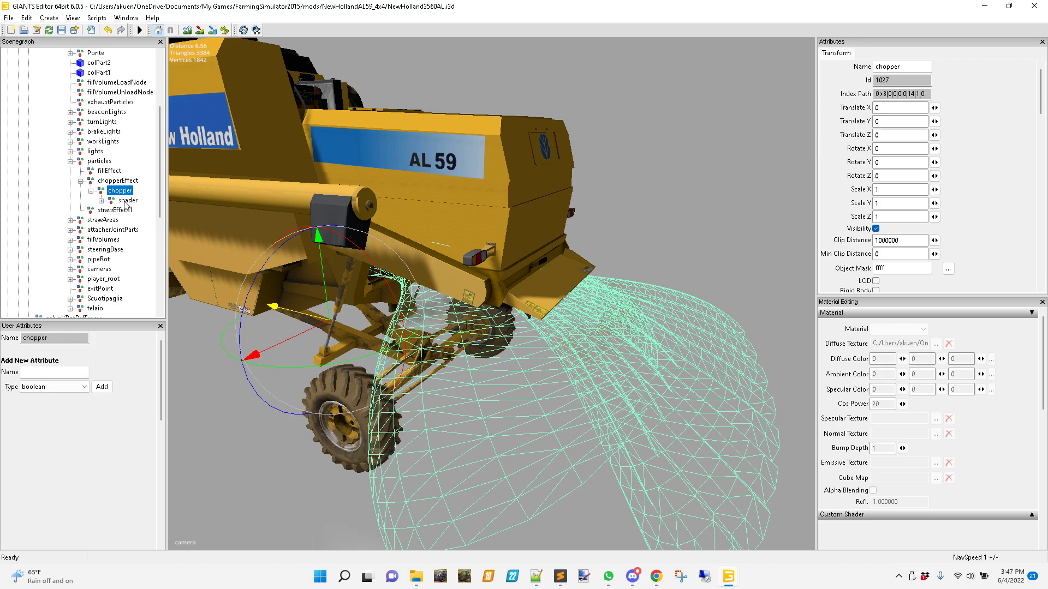
{"action": "left_click", "coordinate": [127, 201]}
{"action": "key", "text": "Delete"}
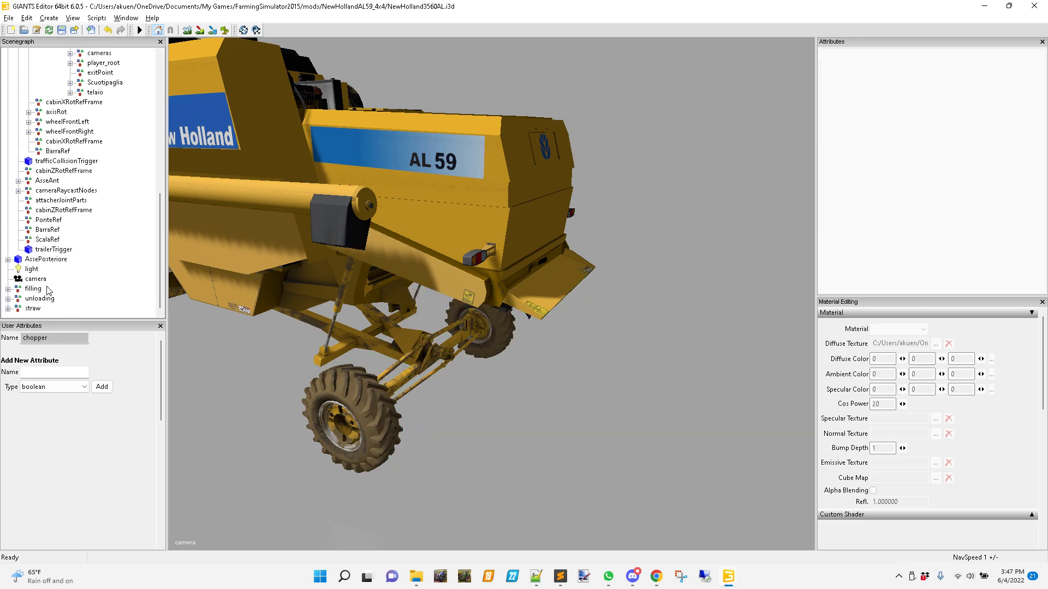
Delete the imported filling, unloading and straw groups from the scene root and save the combine scene.
{"action": "left_click", "coordinate": [55, 290]}
{"action": "left_click", "coordinate": [42, 309], "text": "shift"}
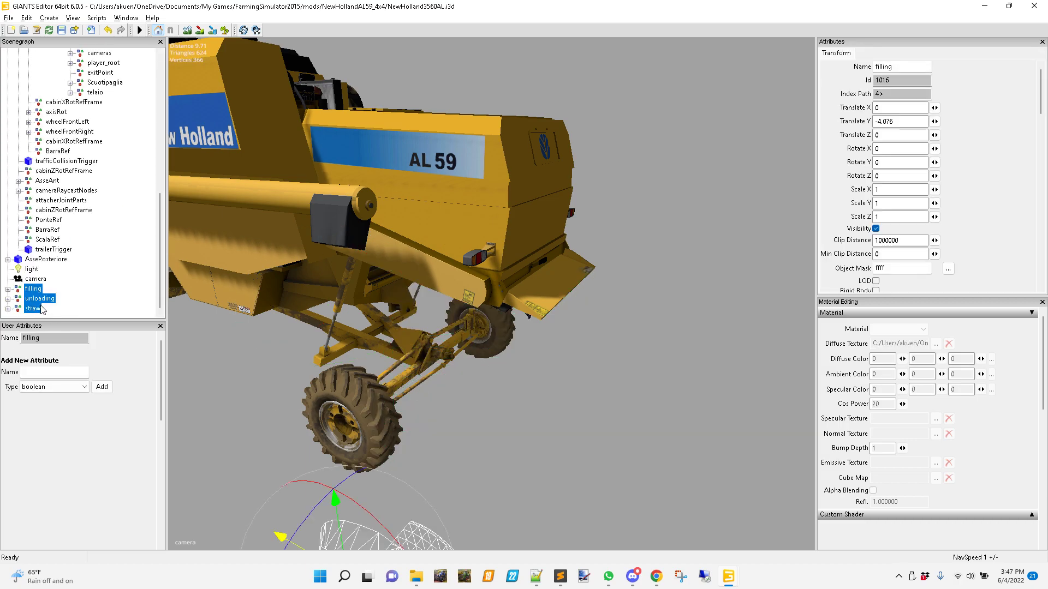
{"action": "key", "text": "Delete"}
{"action": "scroll", "coordinate": [109, 180], "scroll_direction": "up", "scroll_amount": 4}
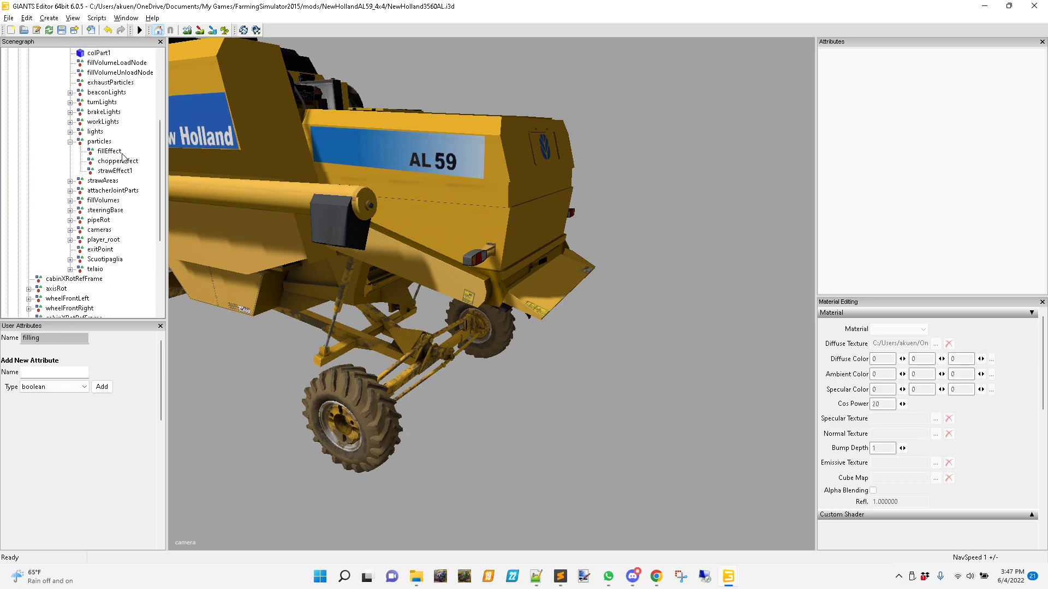
{"action": "left_click", "coordinate": [117, 161]}
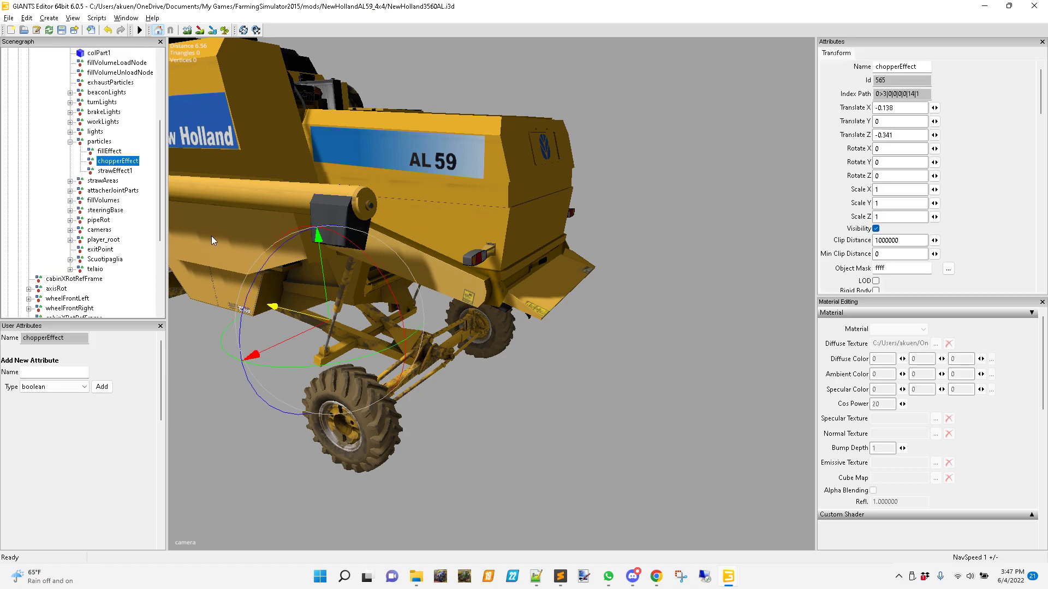
{"action": "left_click", "coordinate": [61, 30]}
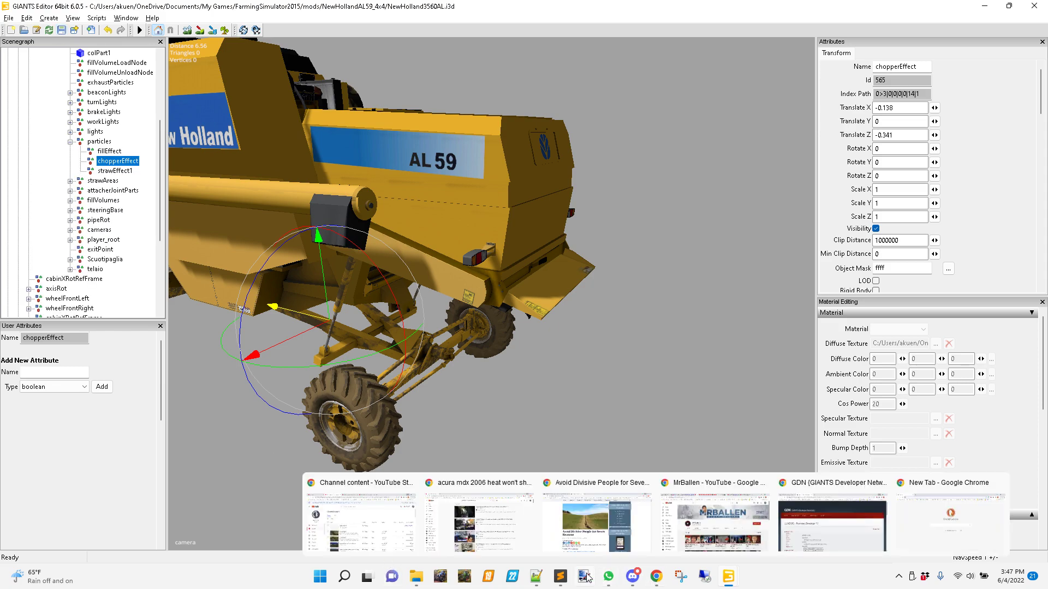
Switch to Notepad++ and compare the chopperEffect linkNode index in NewHolland3560AL.xml with the chopper group in the particles.i3d editor window.
{"action": "left_click", "coordinate": [538, 577]}
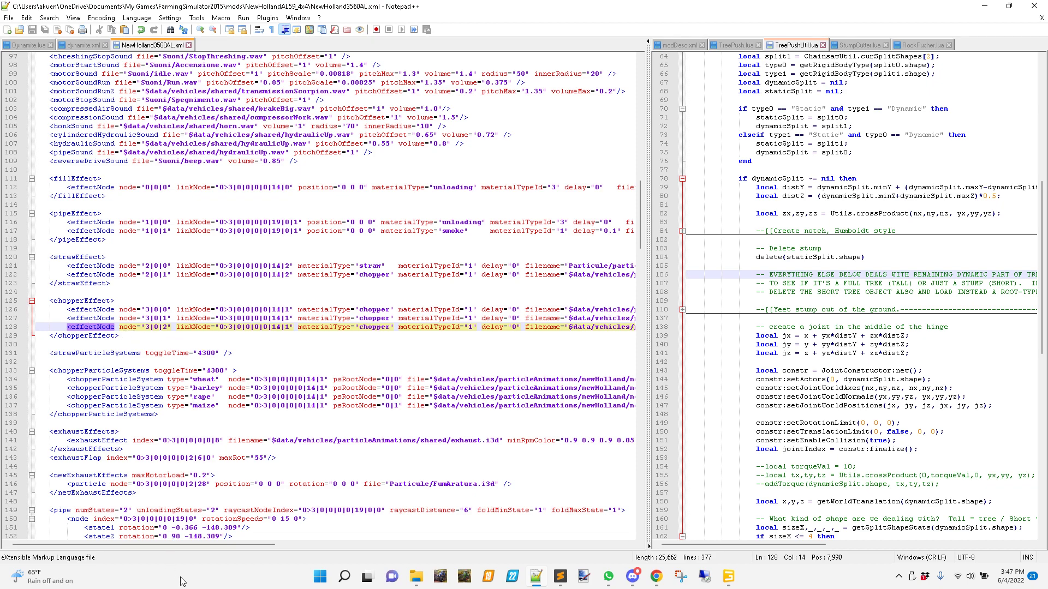
{"action": "mouse_move", "coordinate": [136, 545]}
{"action": "left_mouse_down"}
{"action": "mouse_move", "coordinate": [248, 545]}
{"action": "mouse_move", "coordinate": [131, 549]}
{"action": "left_mouse_up"}
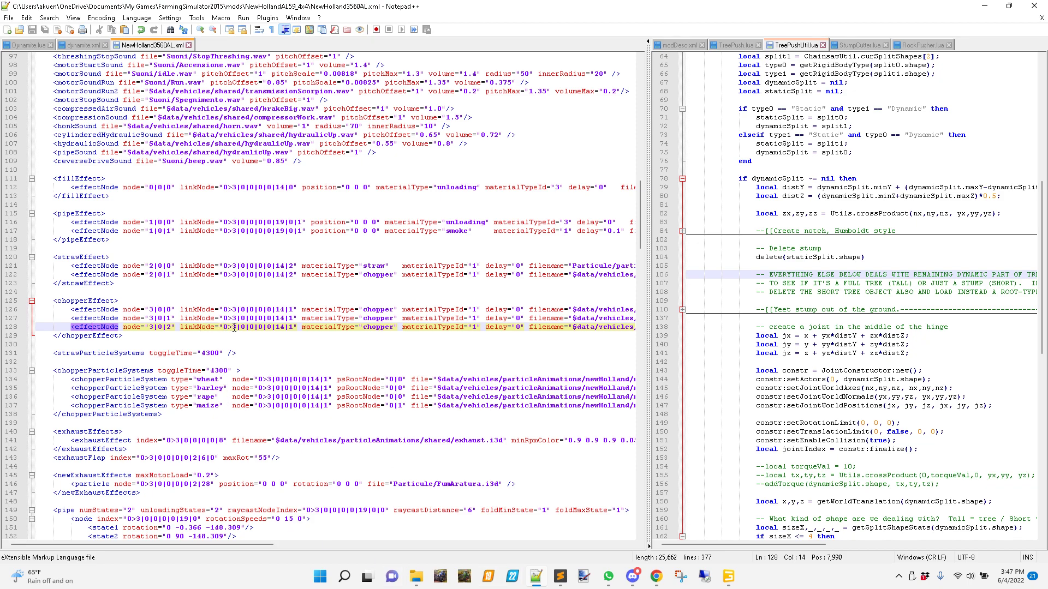
{"action": "left_click_drag", "start_coordinate": [224, 327], "coordinate": [301, 332]}
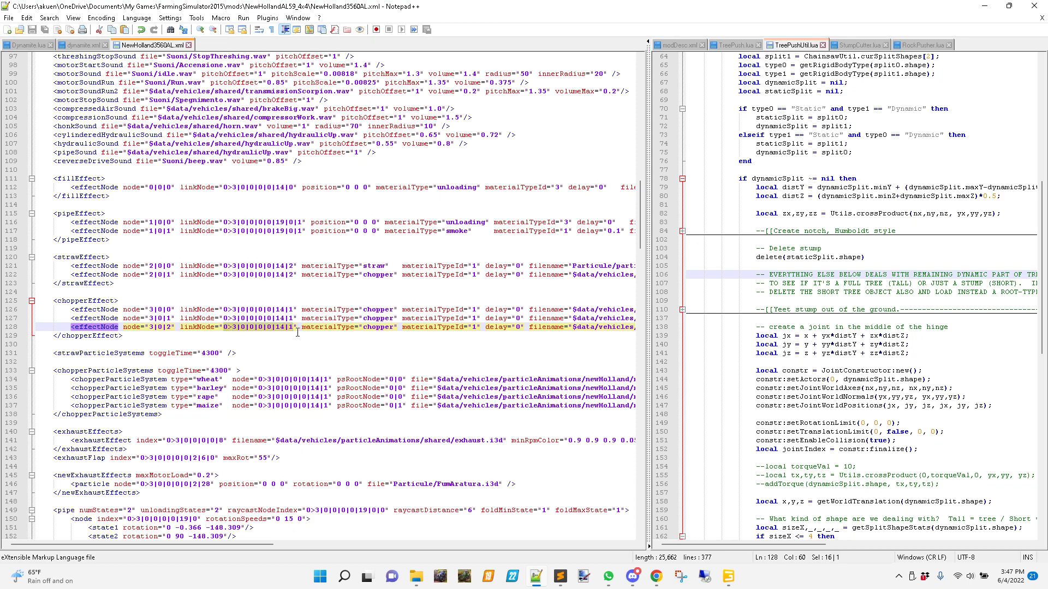
{"action": "mouse_move", "coordinate": [729, 577]}
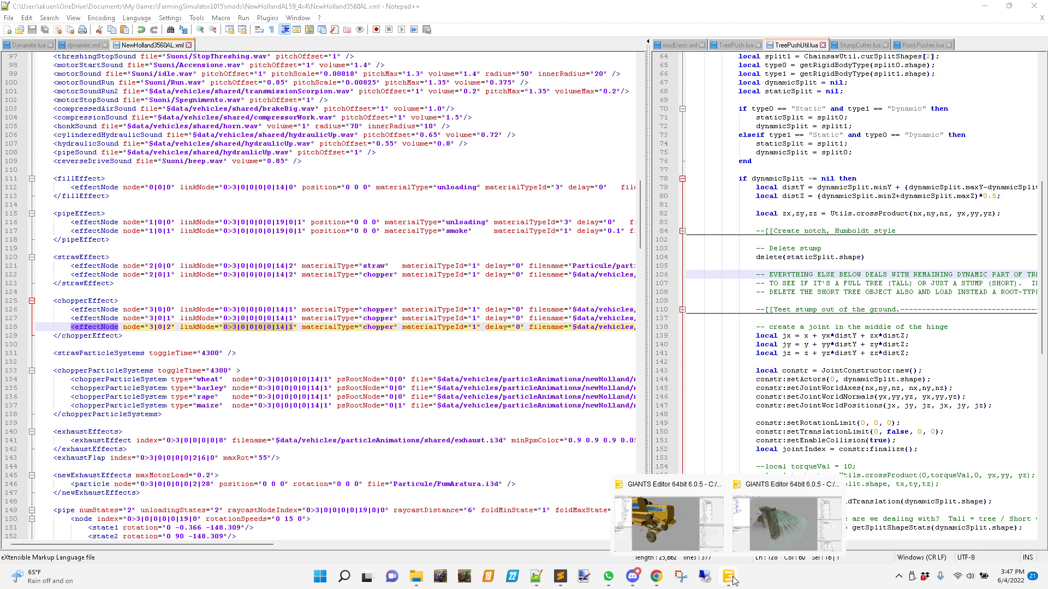
{"action": "left_click", "coordinate": [778, 518]}
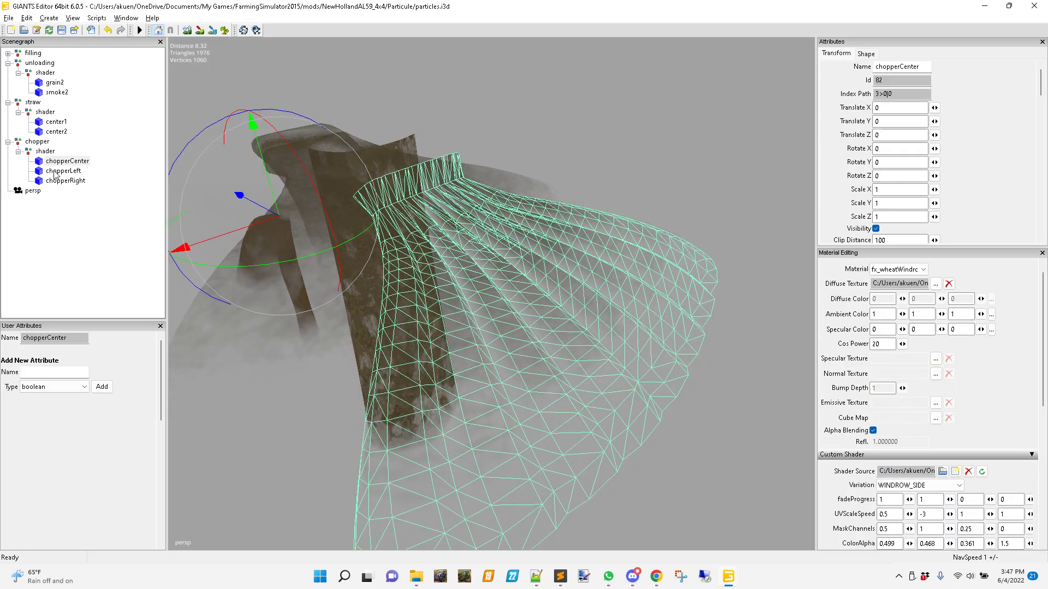
{"action": "left_click", "coordinate": [37, 143]}
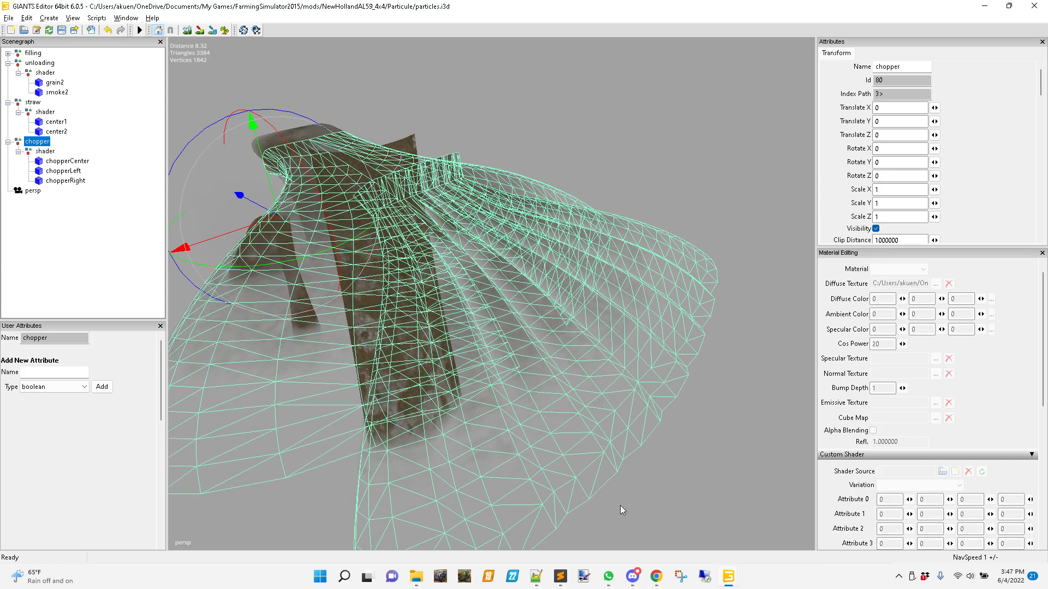
{"action": "left_click", "coordinate": [986, 9]}
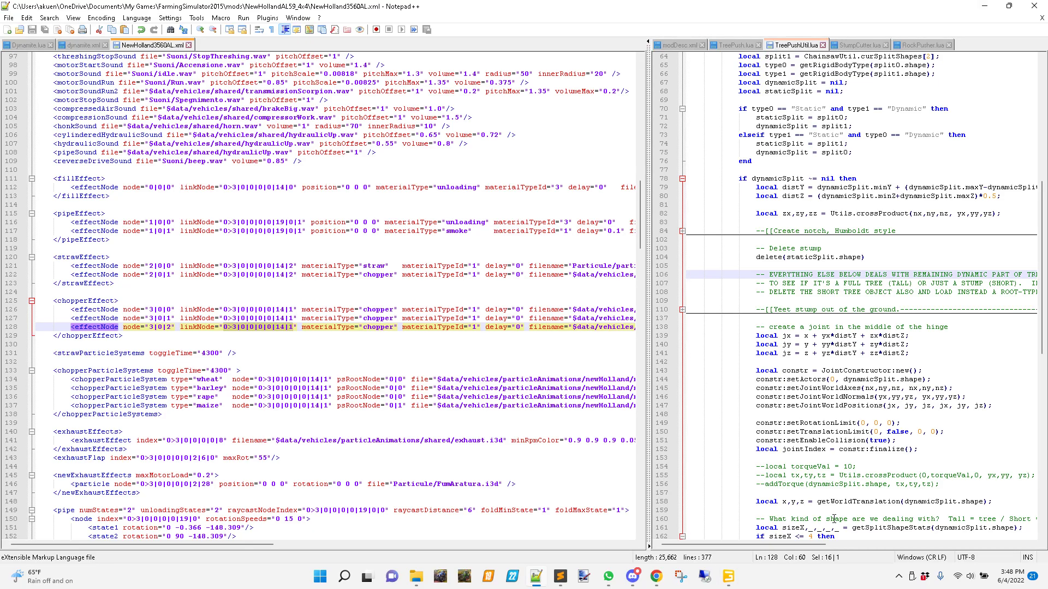
Return to the GIANTS Editor window with NewHolland3560AL.i3d, save the combine scene again and minimize it.
{"action": "left_click", "coordinate": [729, 576]}
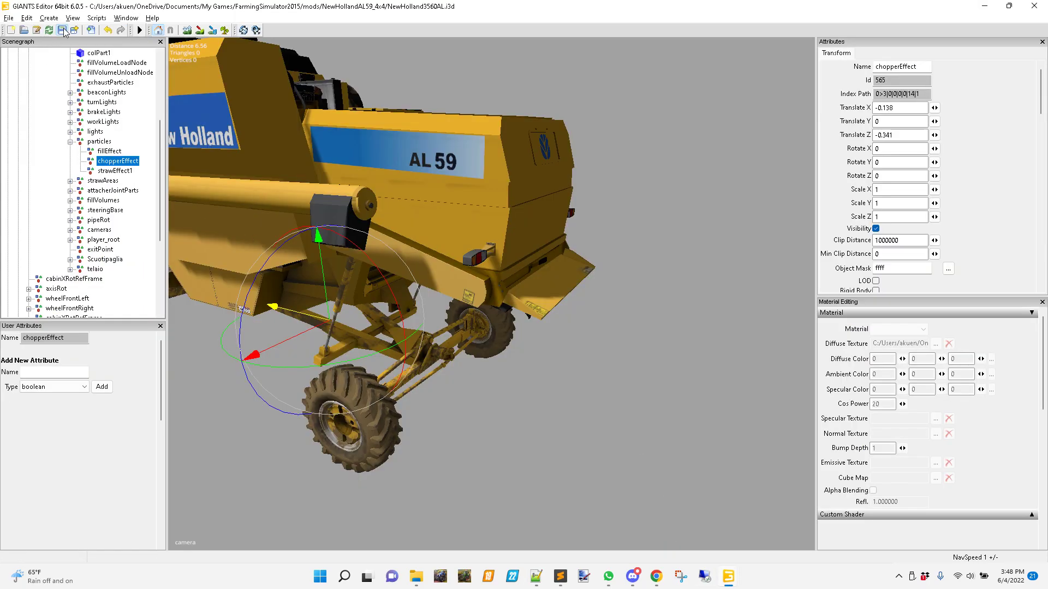
{"action": "left_click", "coordinate": [985, 7]}
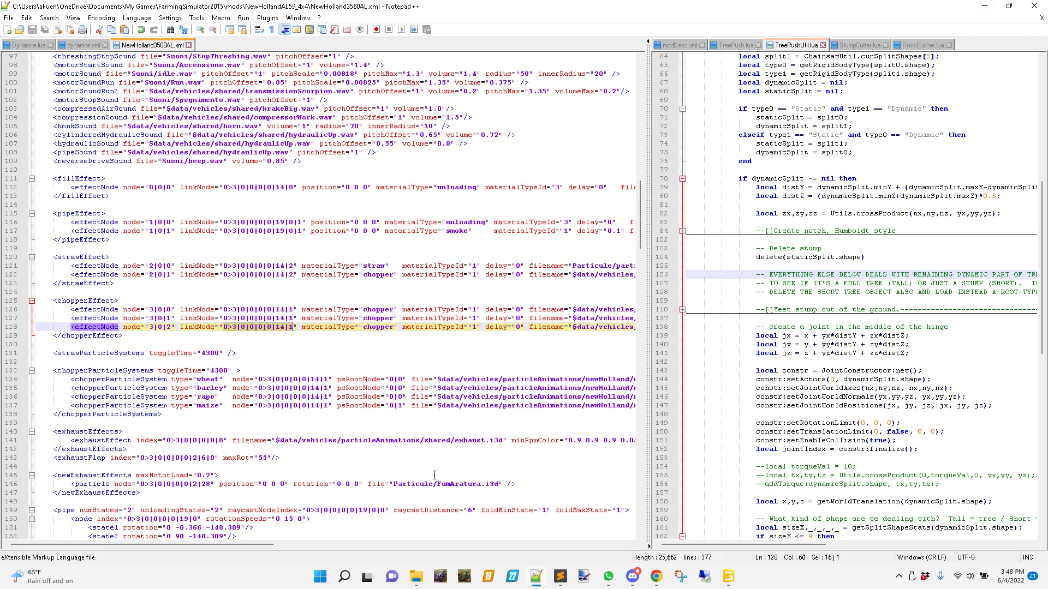
Launch Farming Simulator 15 and start career Savegame 1 on the Gelvin Valley 2015 v.2 map.
{"action": "left_click", "coordinate": [466, 583]}
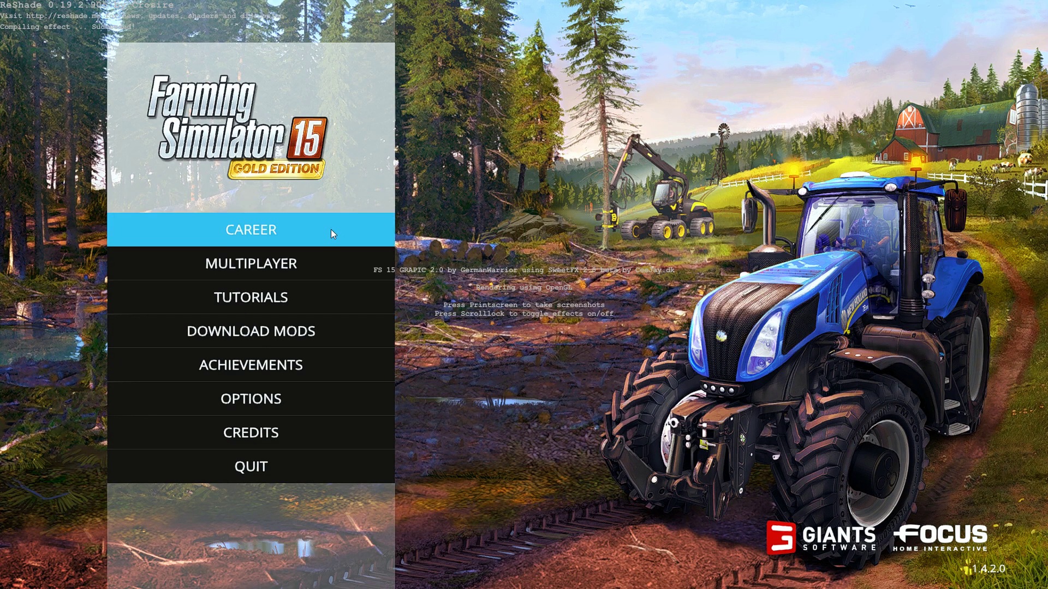
{"action": "left_click", "coordinate": [302, 234]}
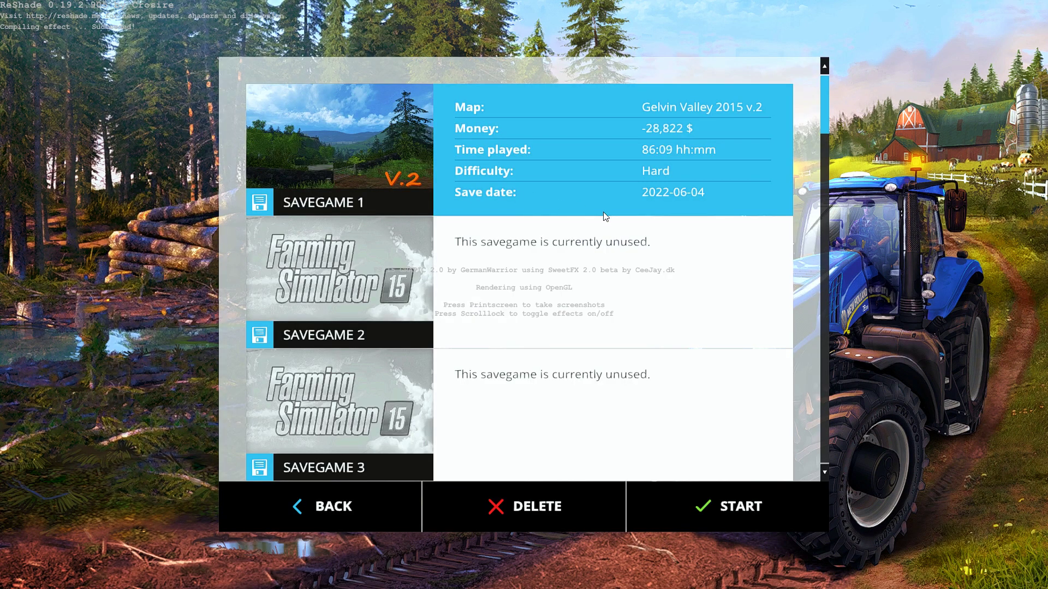
{"action": "double_click", "coordinate": [572, 161]}
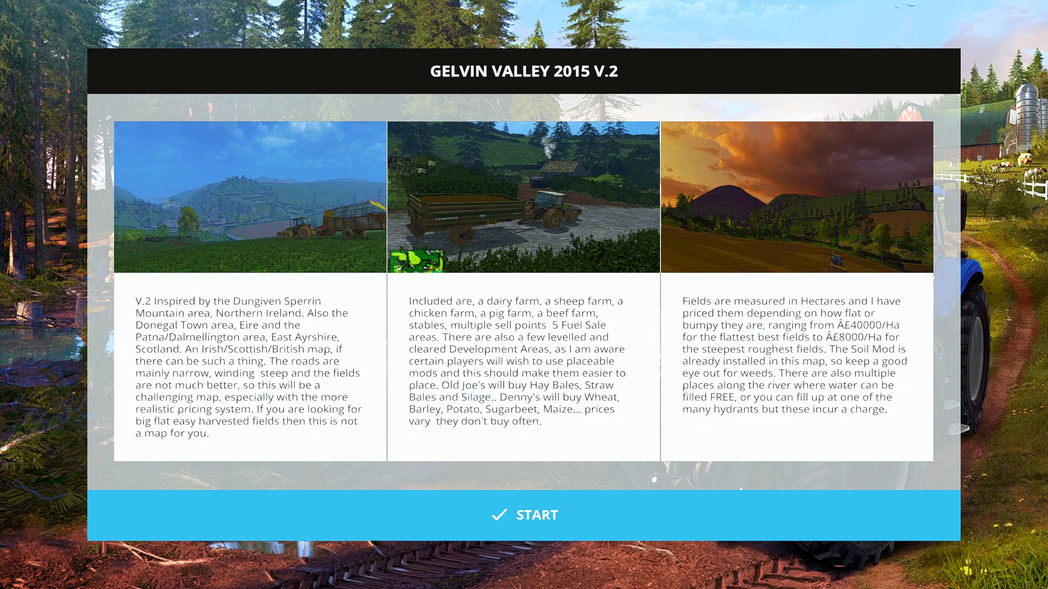
{"action": "left_click", "coordinate": [524, 515]}
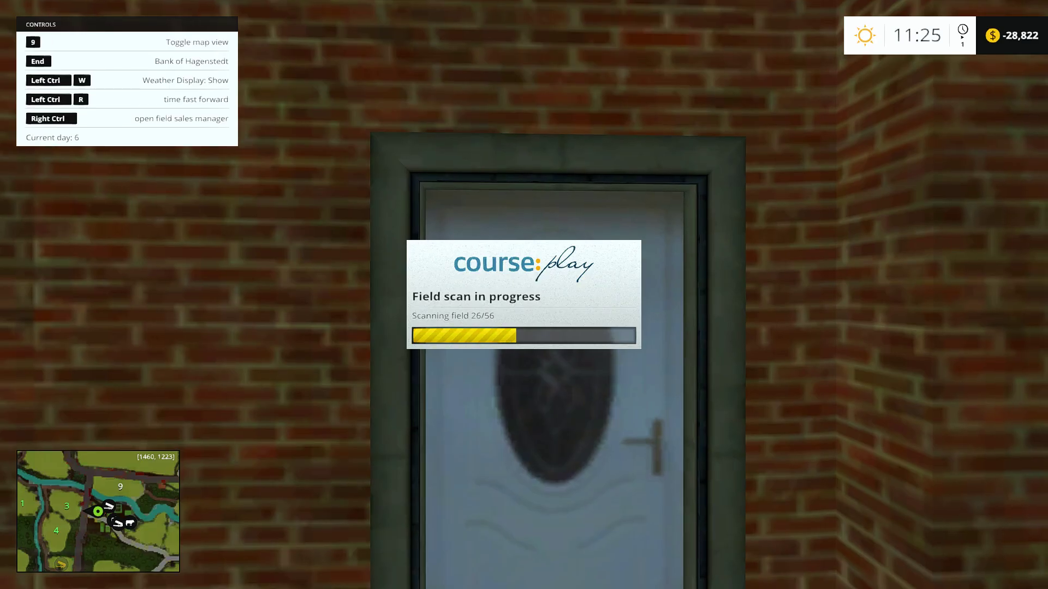
Hide the controls help, switch vehicles to the New Holland AL 59 combine and bring the camera closer to it.
{"action": "key", "text": "F1"}
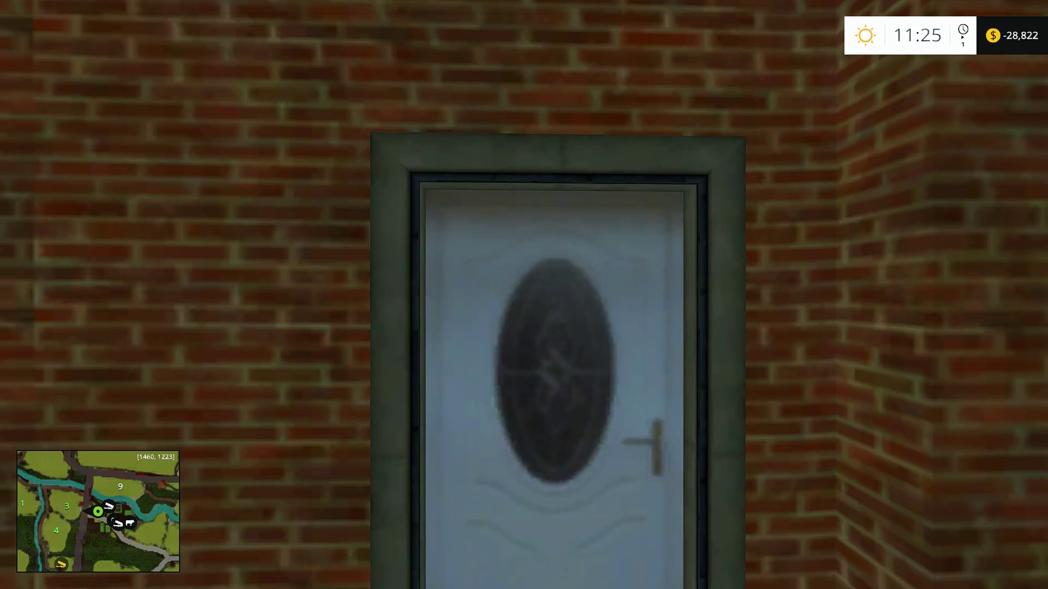
{"action": "key", "text": "Tab"}
{"action": "key", "text": "Tab"}
{"action": "key", "text": "Tab"}
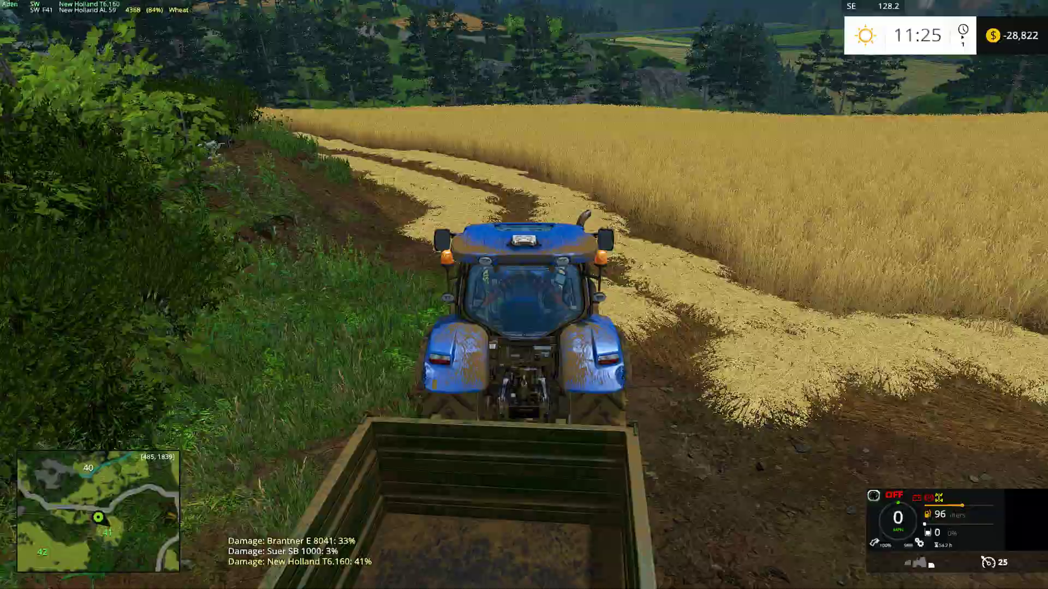
{"action": "key", "text": "Tab"}
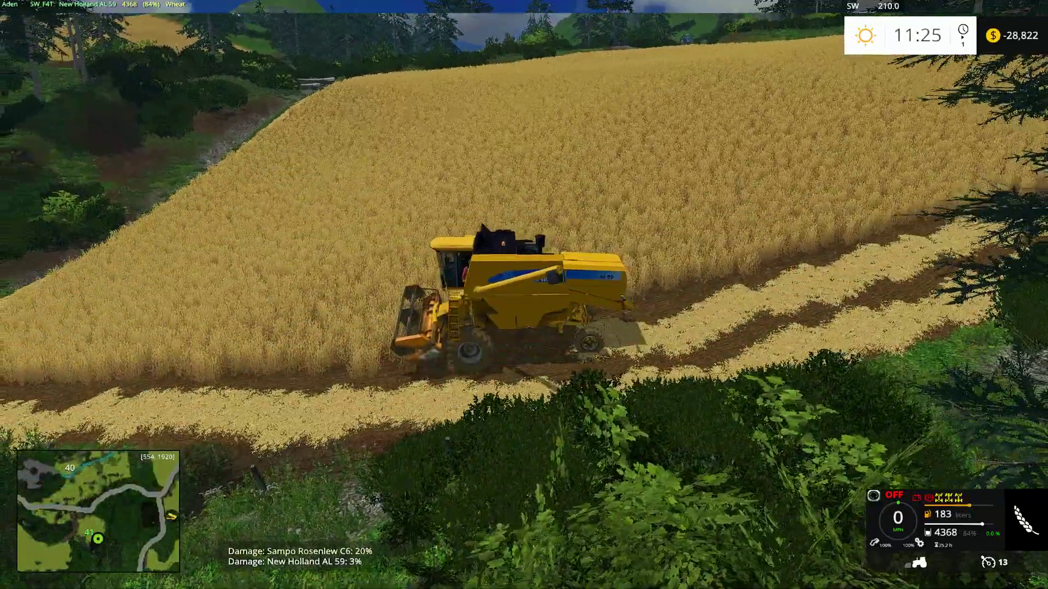
{"action": "scroll", "coordinate": [524, 294], "scroll_direction": "up", "scroll_amount": 4}
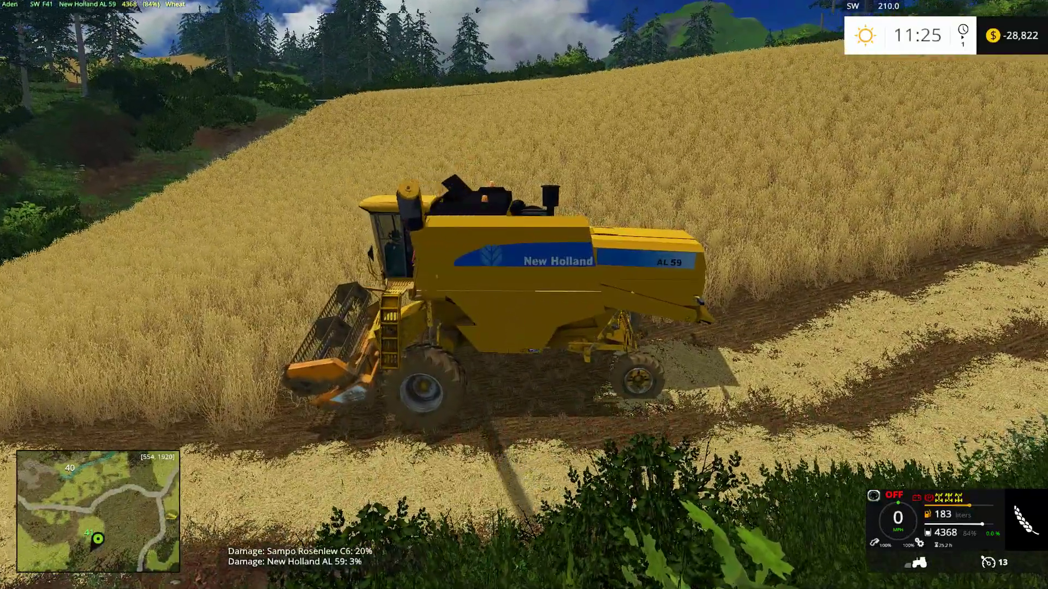
Start the New Holland AL 59's engine, swing its unloading pipe out and reverse the combine along the cut strip.
{"action": "key", "text": "Return"}
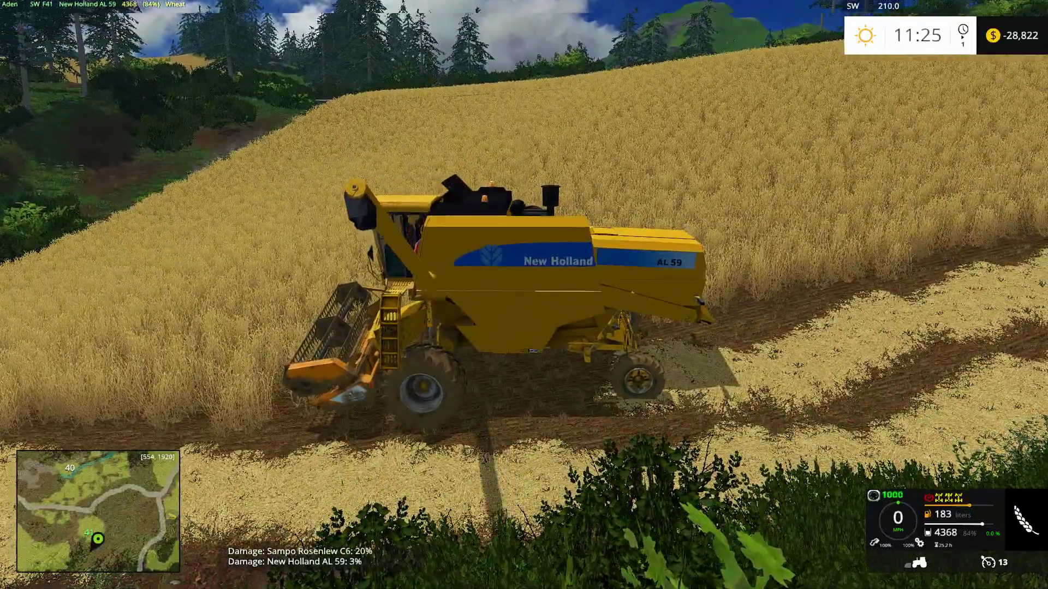
{"action": "right_click", "coordinate": [264, 166]}
{"action": "key", "text": "s"}
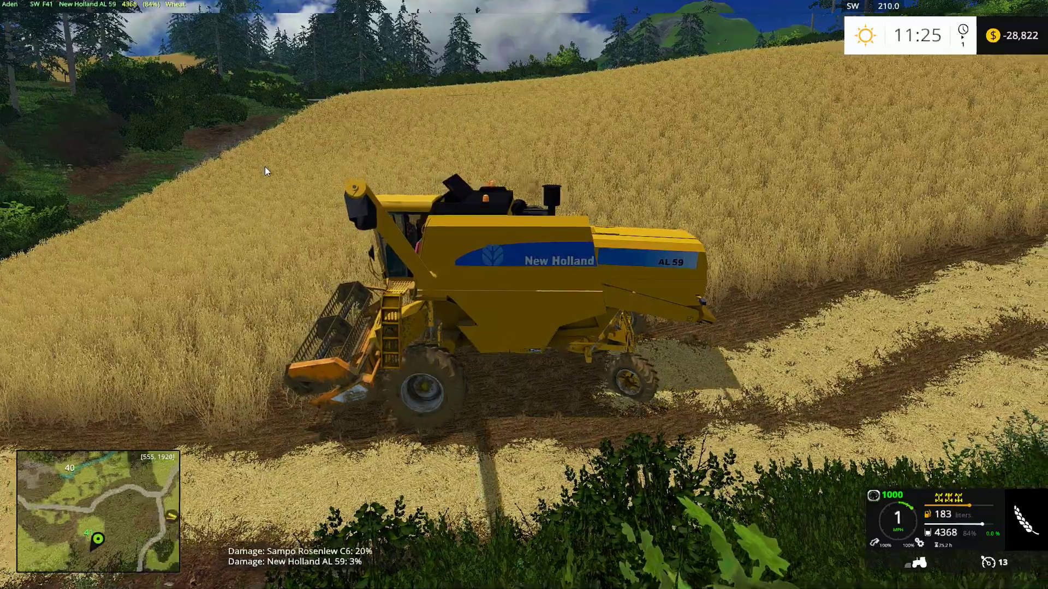
Show the controls help, disable the combine's straw swath and hide the help again while moving forward.
{"action": "key", "text": "F1"}
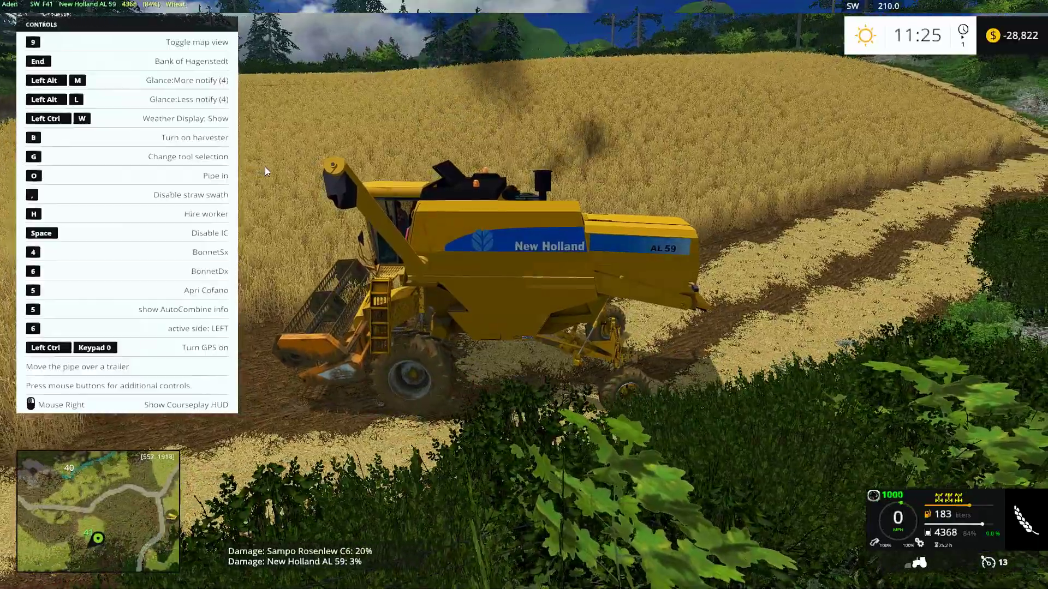
{"action": "key", "text": "w"}
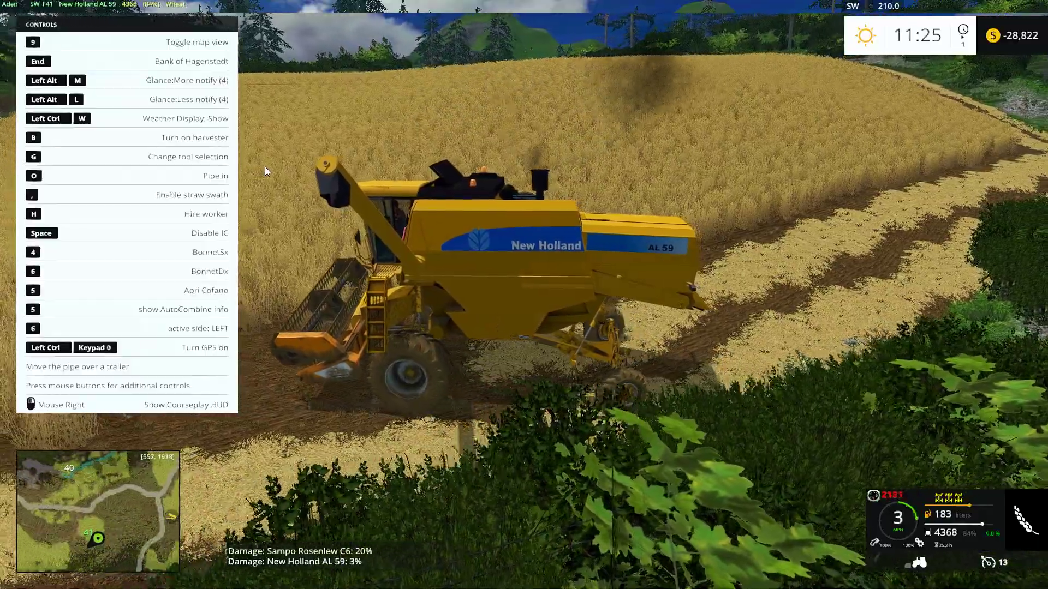
{"action": "key", "text": "F1"}
Steer the combine into the standing wheat and harvest forward with stops to test the chopper effect at the rear.
{"action": "key", "text": "d"}
{"action": "key", "text": "w"}
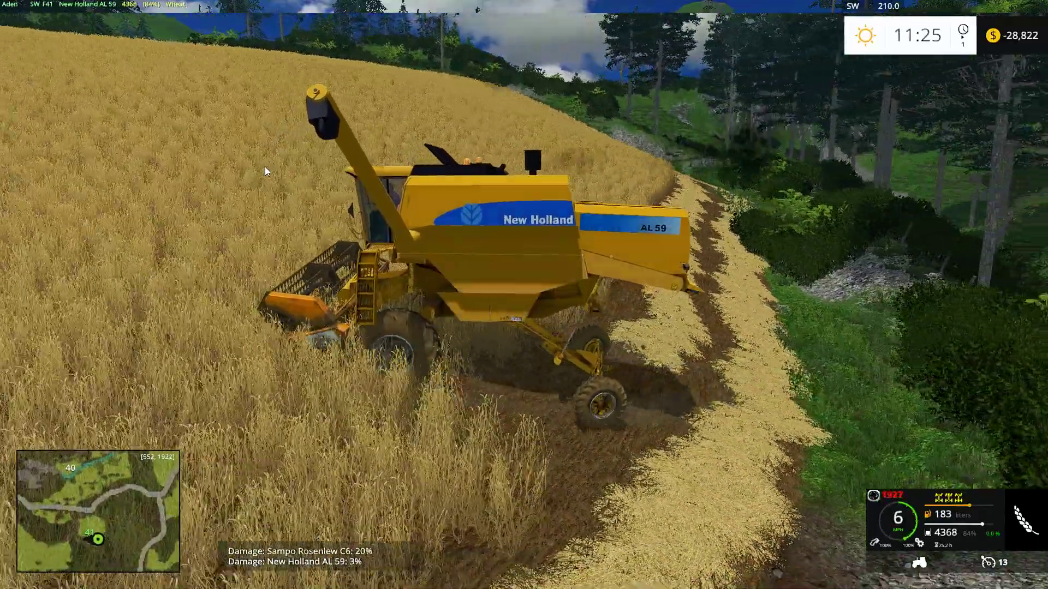
{"action": "key", "text": "s"}
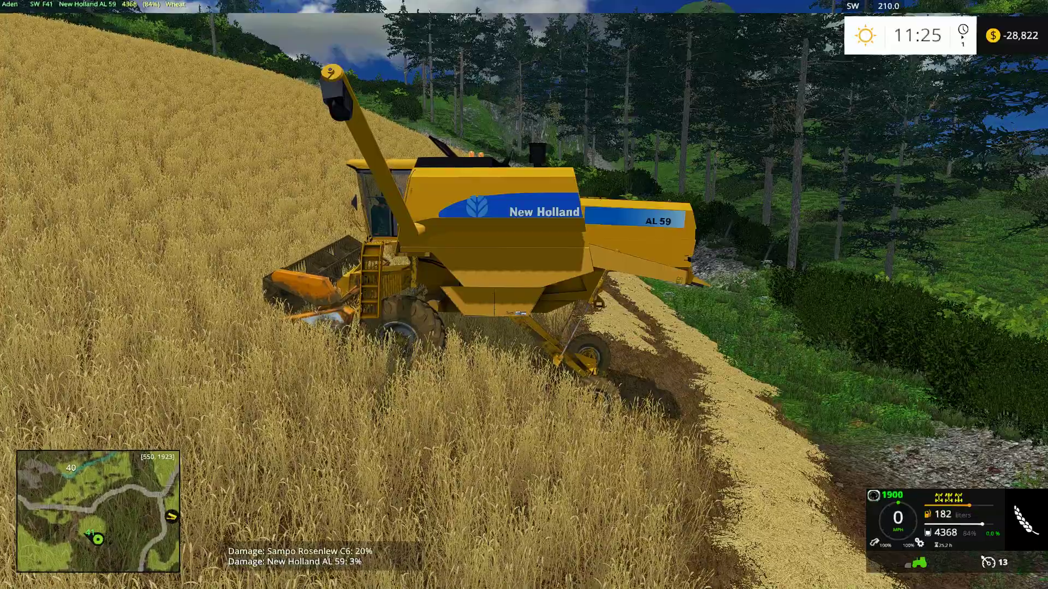
{"action": "key", "text": "w"}
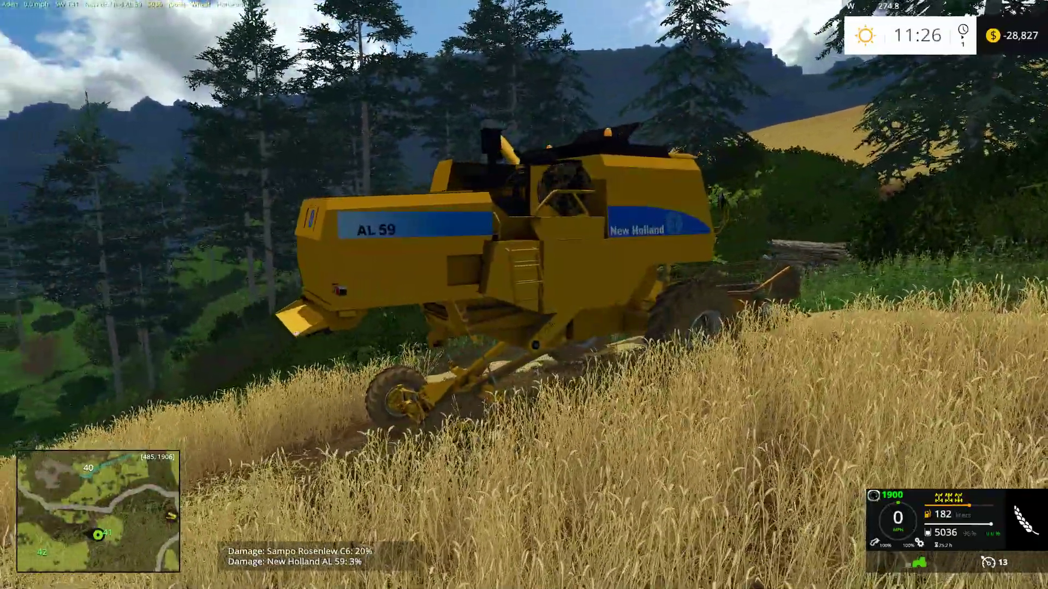
{"action": "key", "text": "w"}
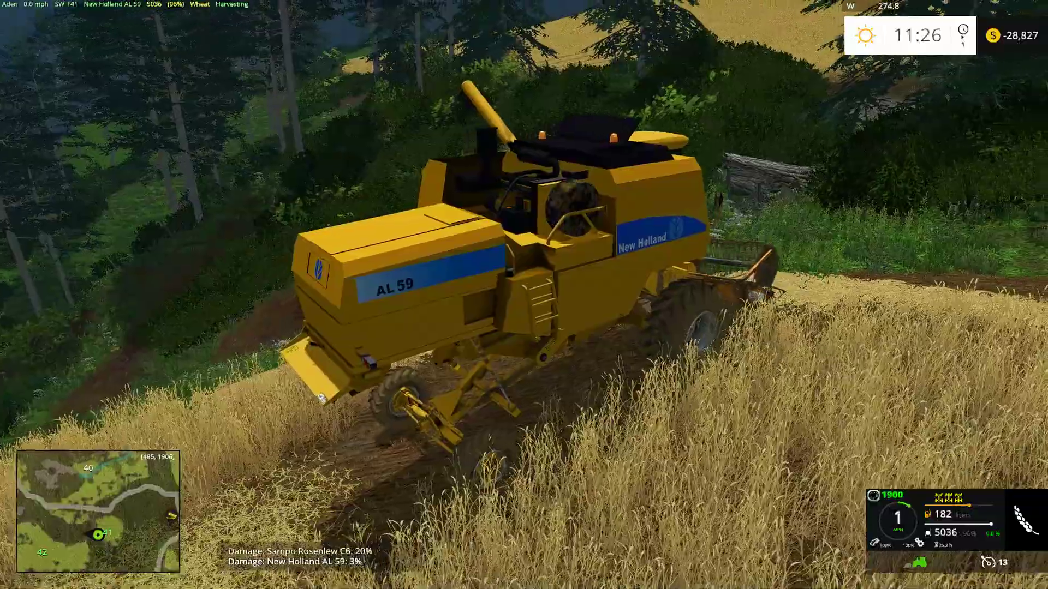